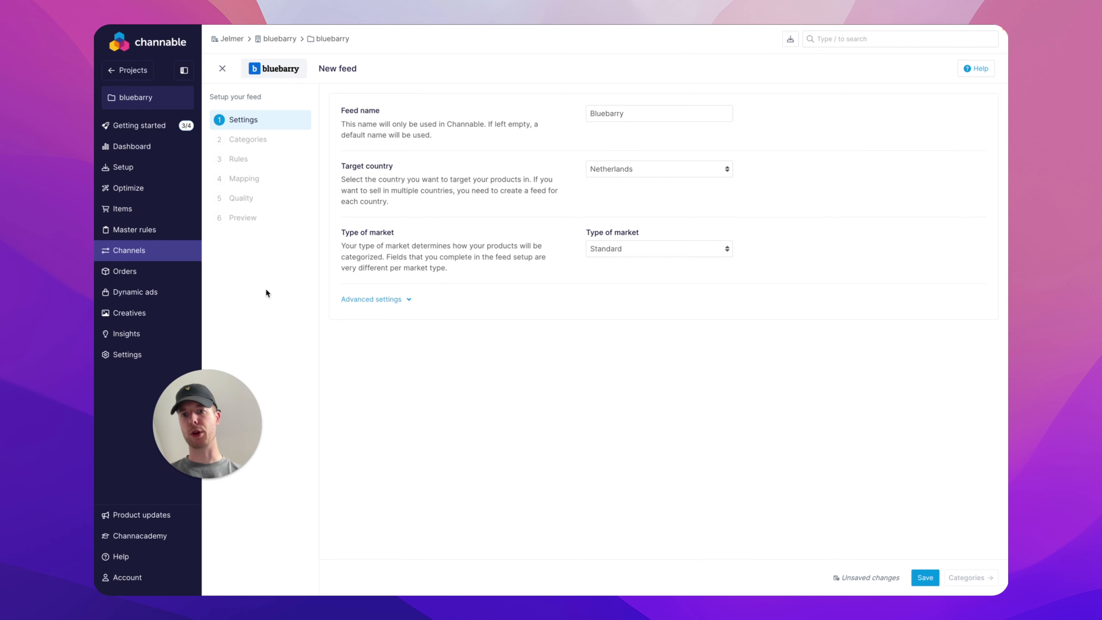
Step: Save the new Bluebarry feed's settings and go to the feed's Rules stage
{"action": "left_click", "coordinate": [916, 578]}
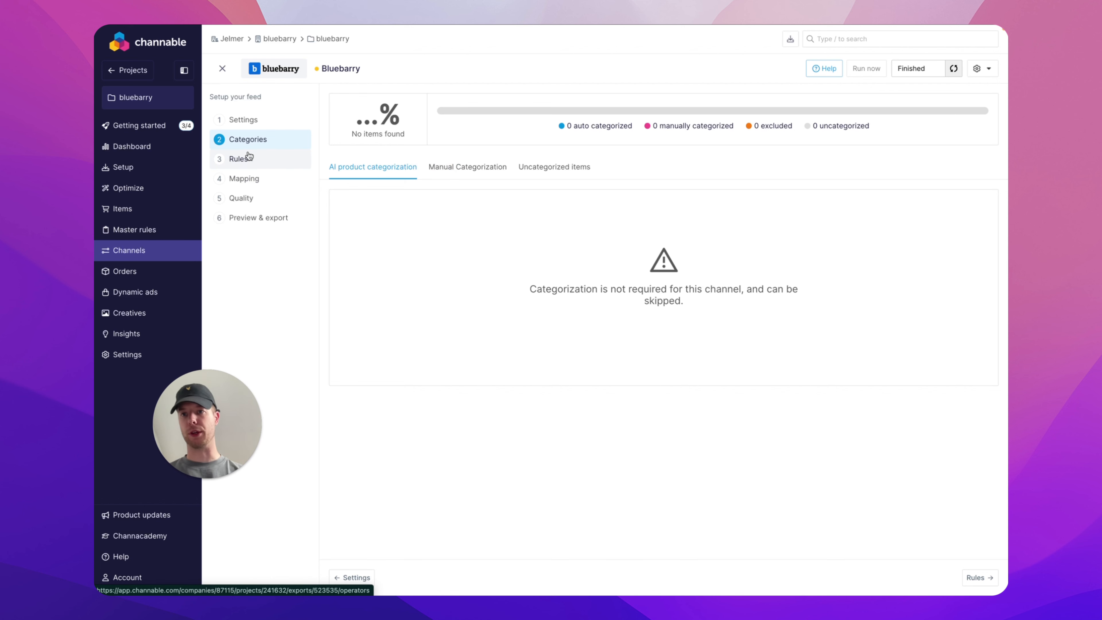
{"action": "left_click", "coordinate": [262, 159]}
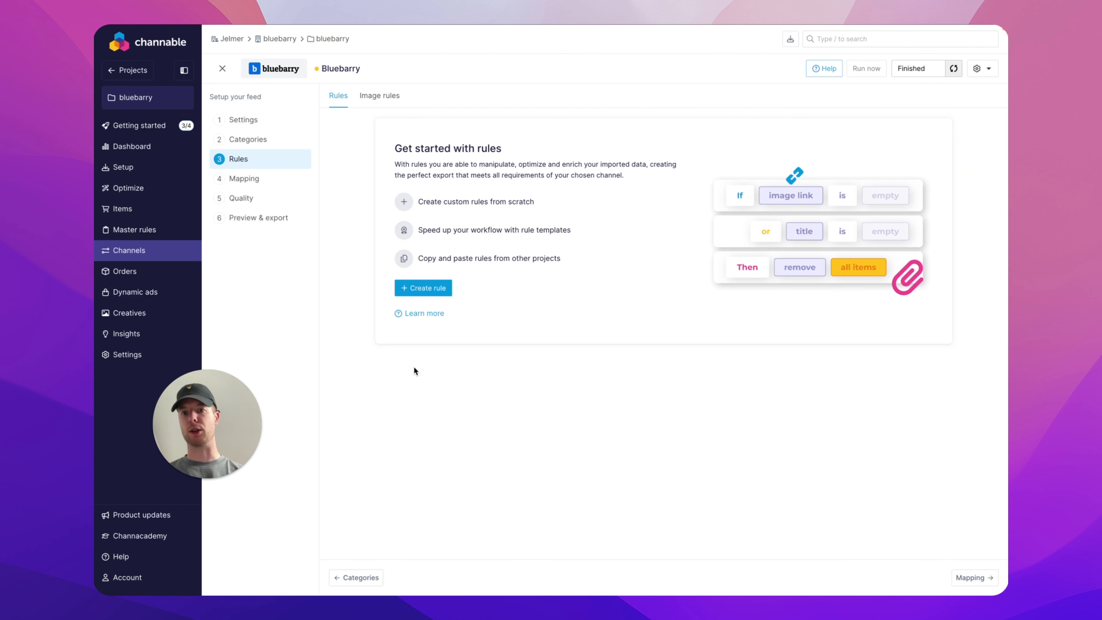
Step: Look through the premade templates for a new rule and leave without adding one
{"action": "left_click", "coordinate": [421, 287]}
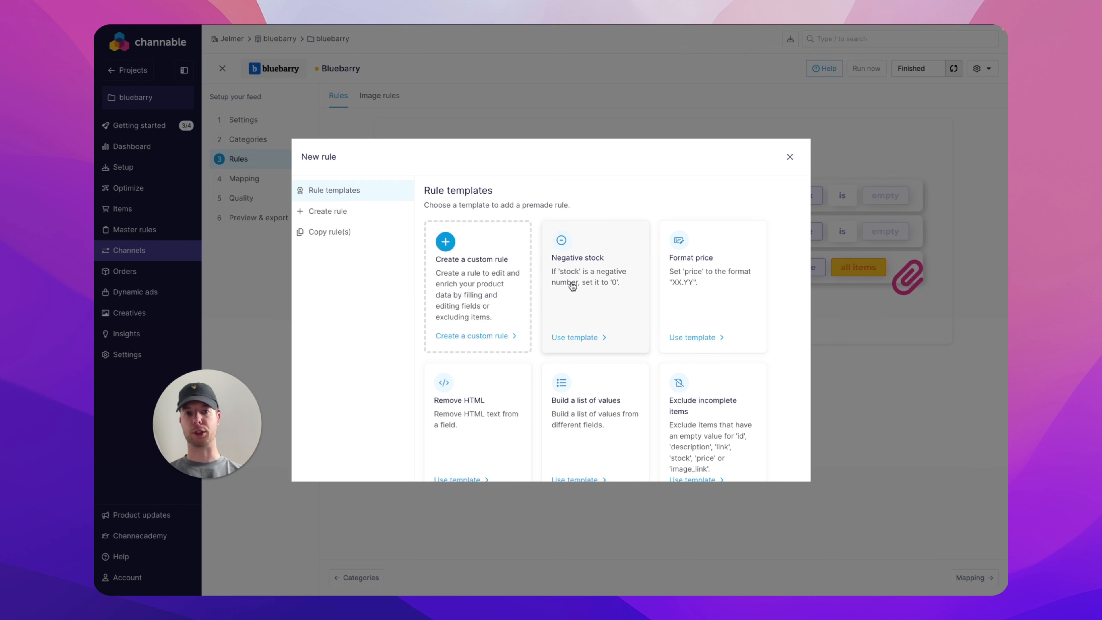
{"action": "scroll", "coordinate": [573, 285], "scroll_direction": "down", "scroll_amount": 1}
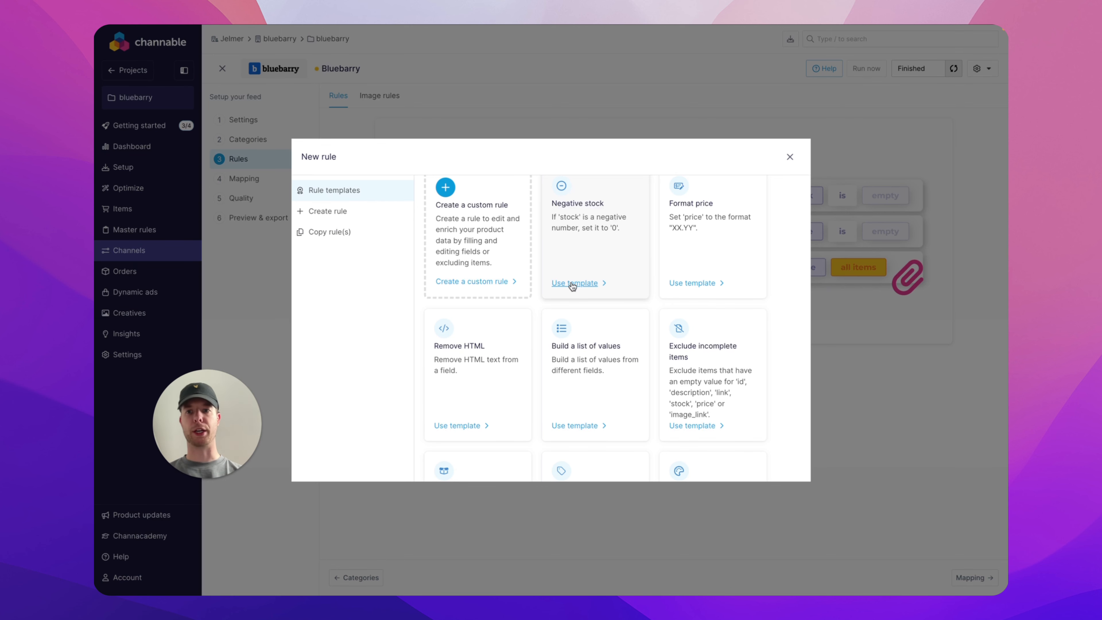
{"action": "left_click", "coordinate": [789, 155]}
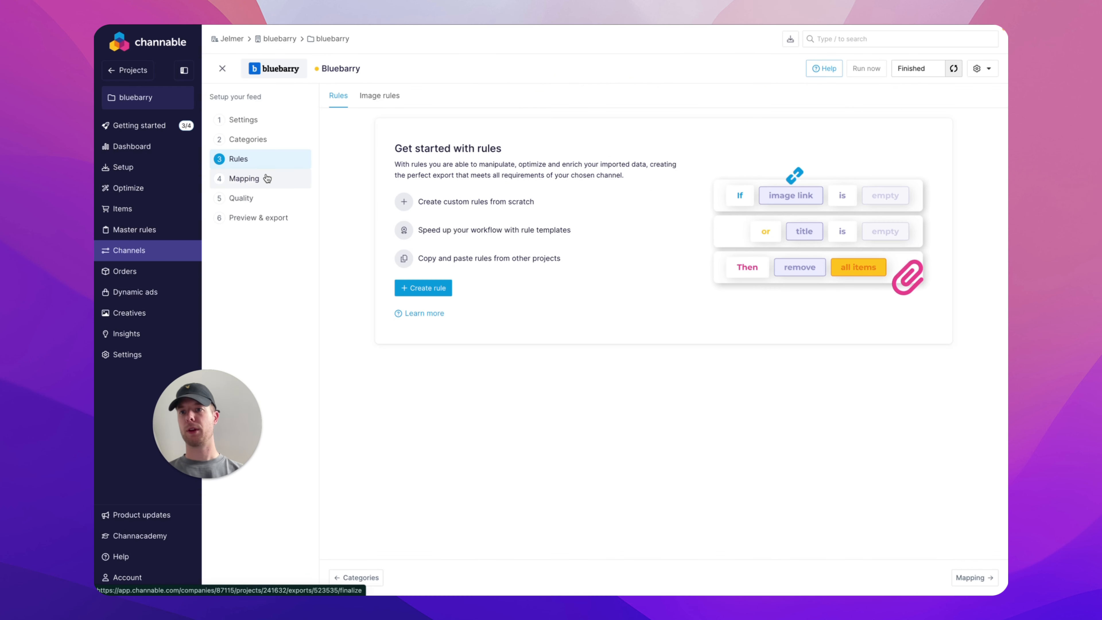
Step: Open the feed's mapping and review the mandatory, recommended, optional and manual channel fields
{"action": "left_click", "coordinate": [256, 178]}
{"action": "scroll", "coordinate": [500, 320], "scroll_direction": "down", "scroll_amount": 3}
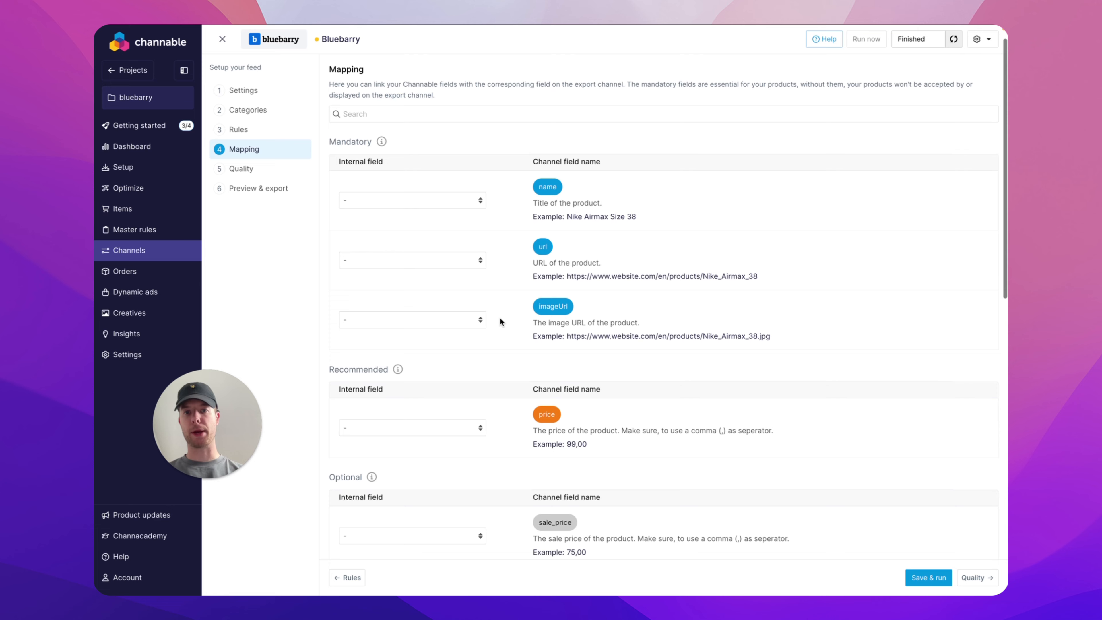
{"action": "scroll", "coordinate": [371, 333], "scroll_direction": "down", "scroll_amount": 4}
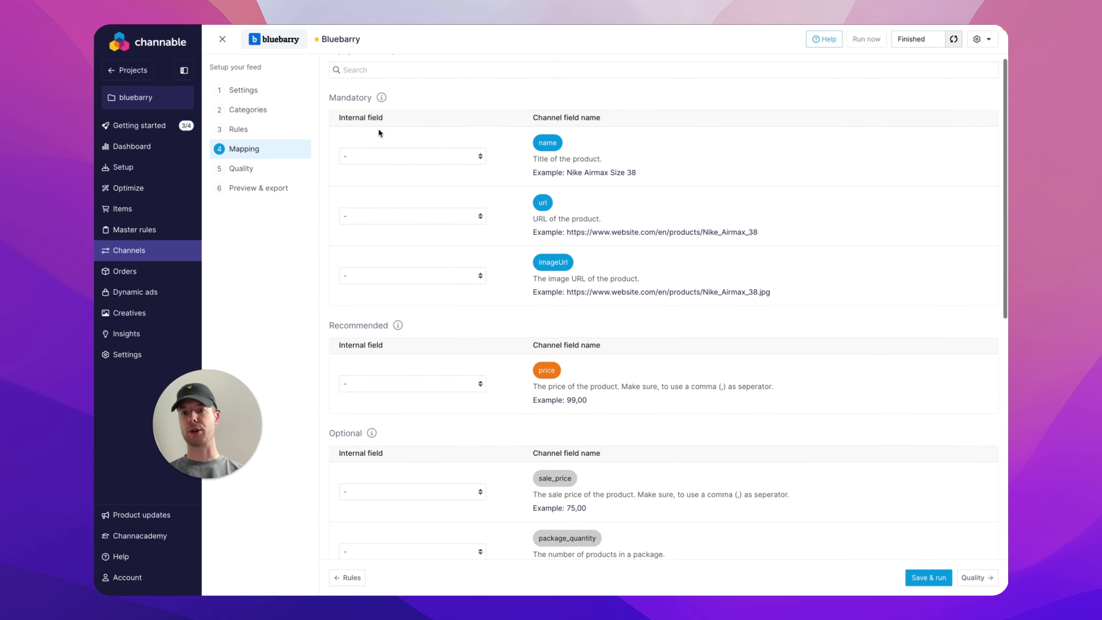
{"action": "scroll", "coordinate": [371, 333], "scroll_direction": "down", "scroll_amount": 10}
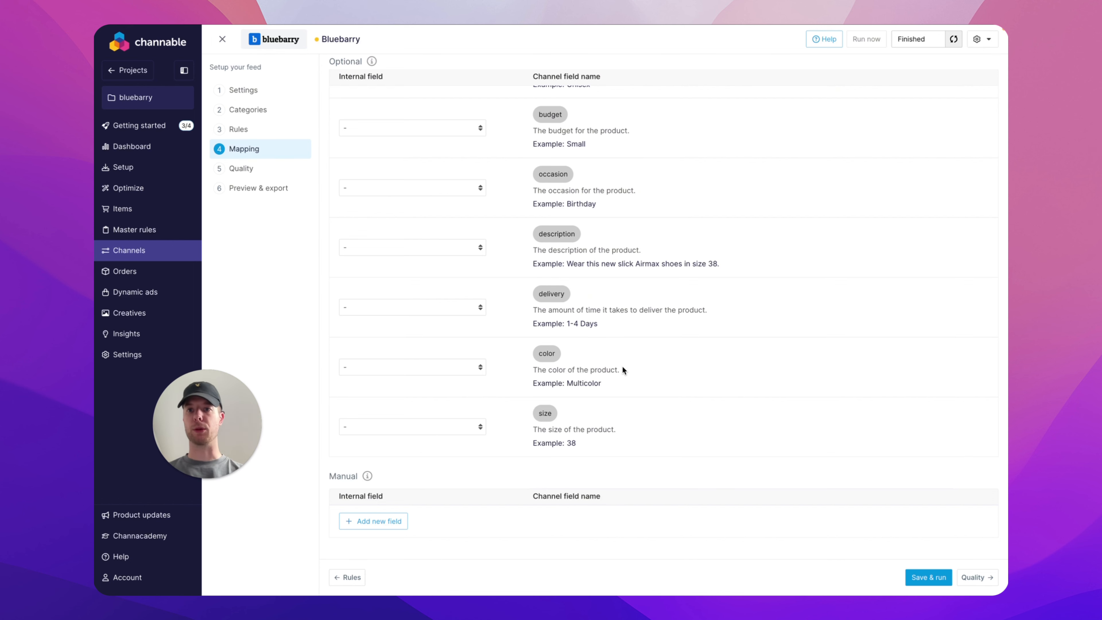
{"action": "scroll", "coordinate": [641, 363], "scroll_direction": "up", "scroll_amount": 10}
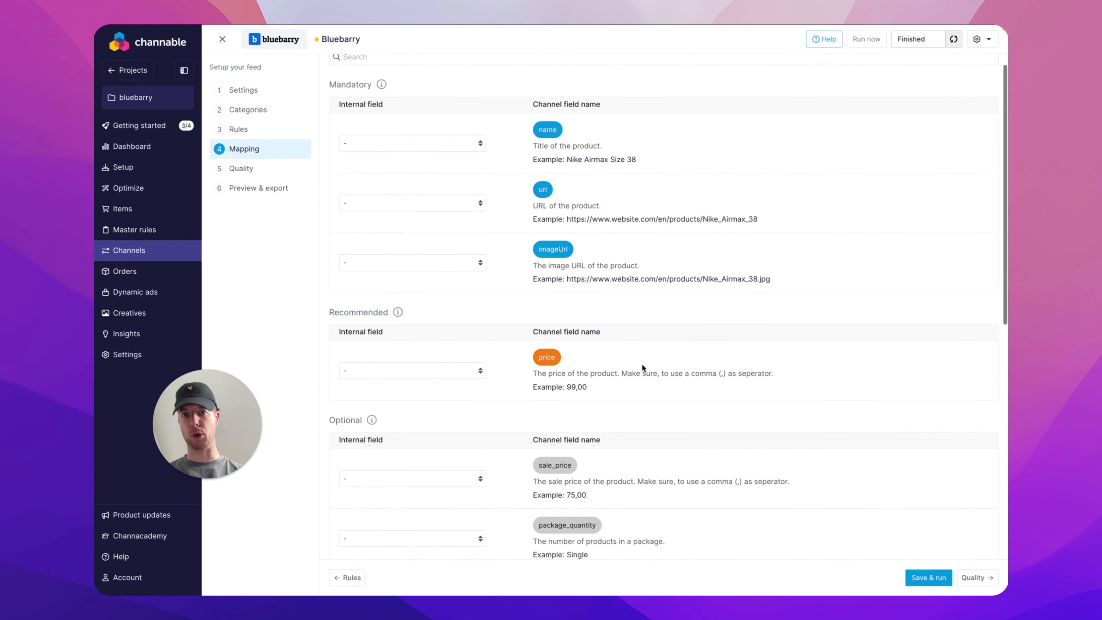
{"action": "scroll", "coordinate": [641, 363], "scroll_direction": "up", "scroll_amount": 3}
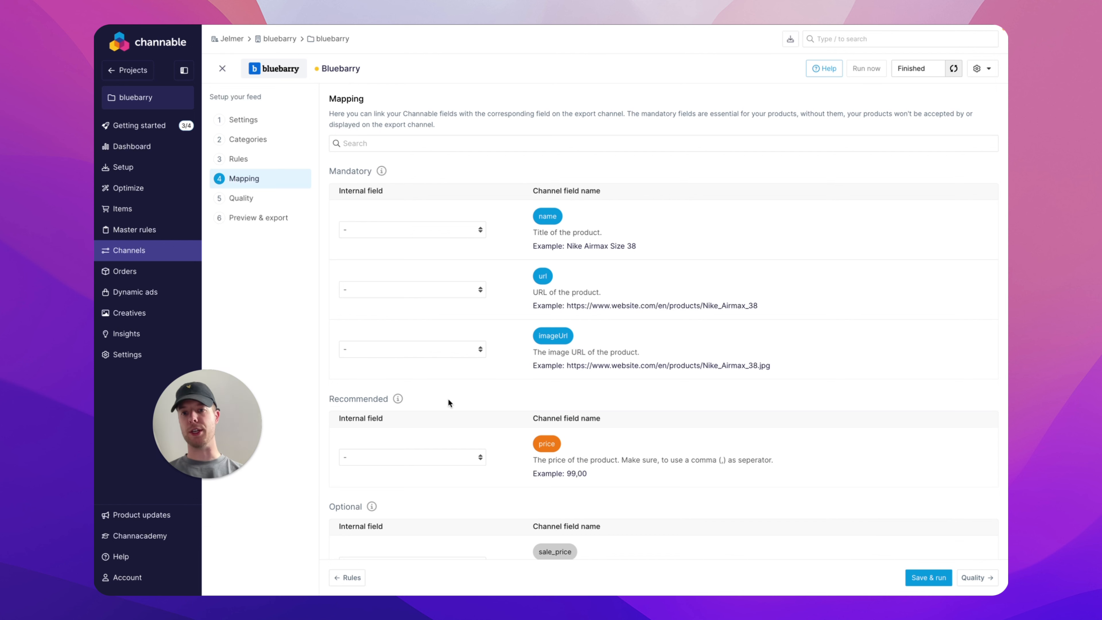
Step: Map the mandatory channel field name to the project field title
{"action": "left_click", "coordinate": [416, 229]}
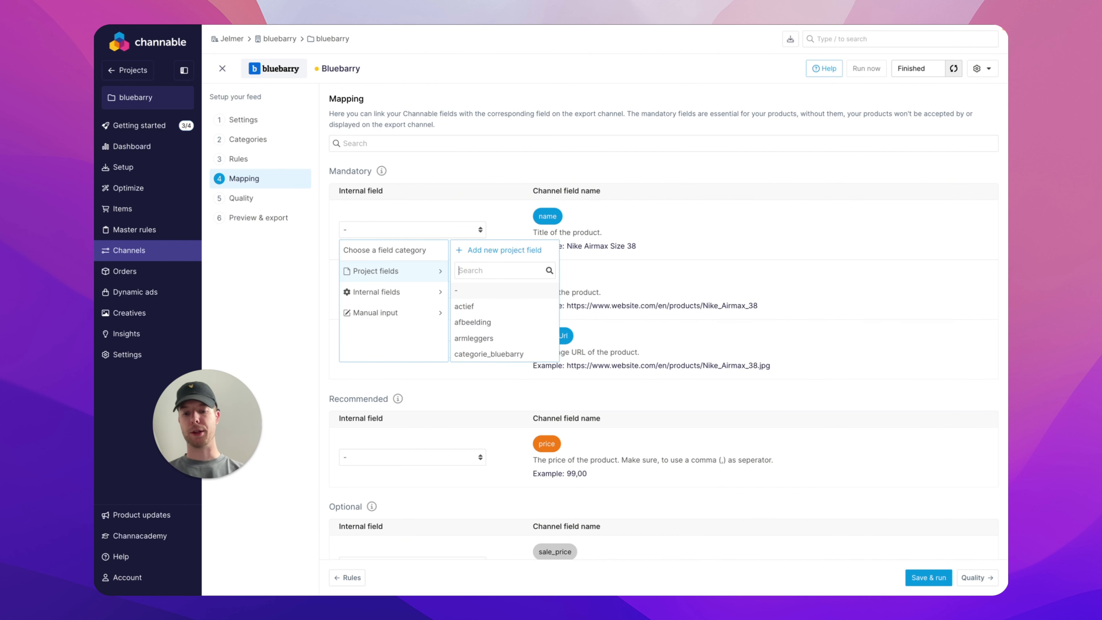
{"action": "type", "text": "name"}
{"action": "key", "text": "BackSpace"}
{"action": "key", "text": "BackSpace"}
{"action": "key", "text": "BackSpace"}
{"action": "key", "text": "BackSpace"}
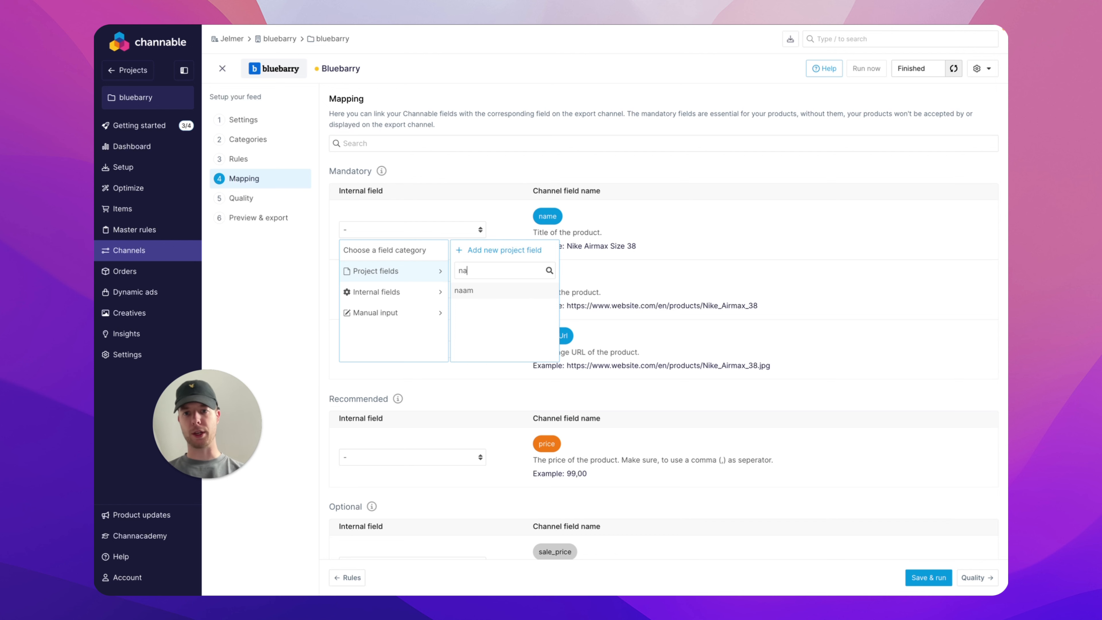
{"action": "type", "text": "tit"}
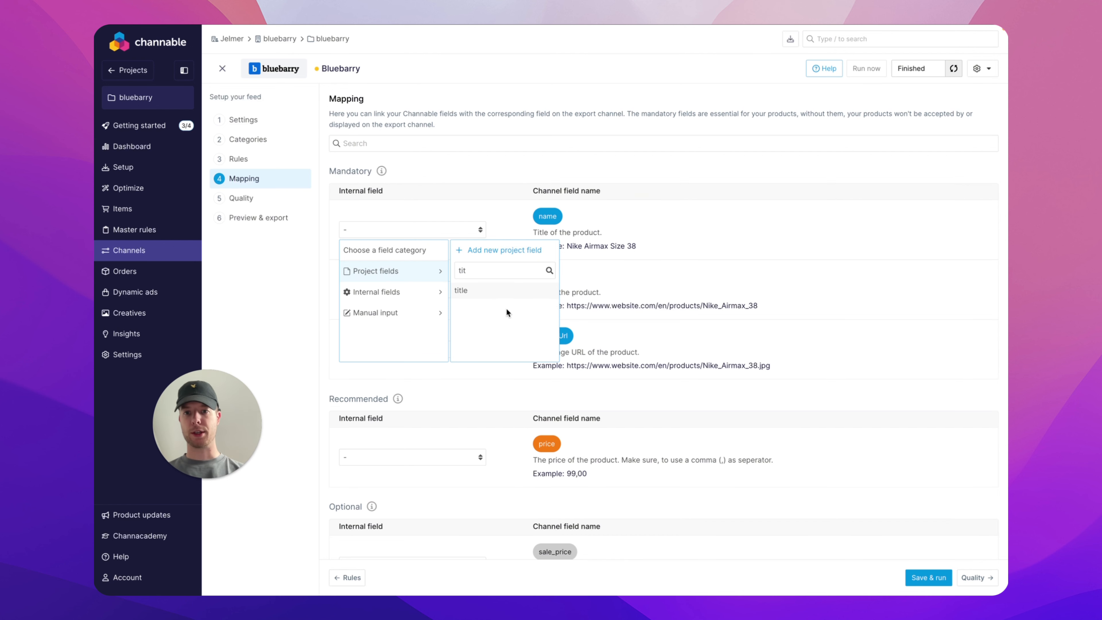
{"action": "left_click", "coordinate": [494, 294]}
Step: Map the channel field url to webshop_url and imageUrl to image_link
{"action": "left_click", "coordinate": [412, 293]}
{"action": "type", "text": "u"}
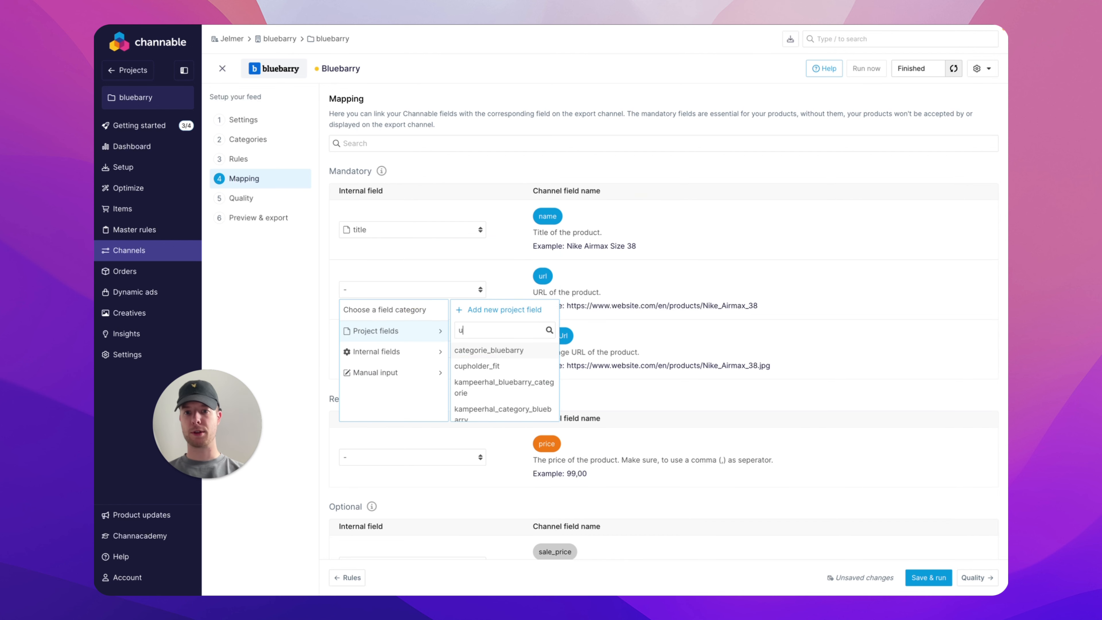
{"action": "type", "text": "rl"}
{"action": "left_click", "coordinate": [490, 351]}
{"action": "left_click", "coordinate": [420, 347]}
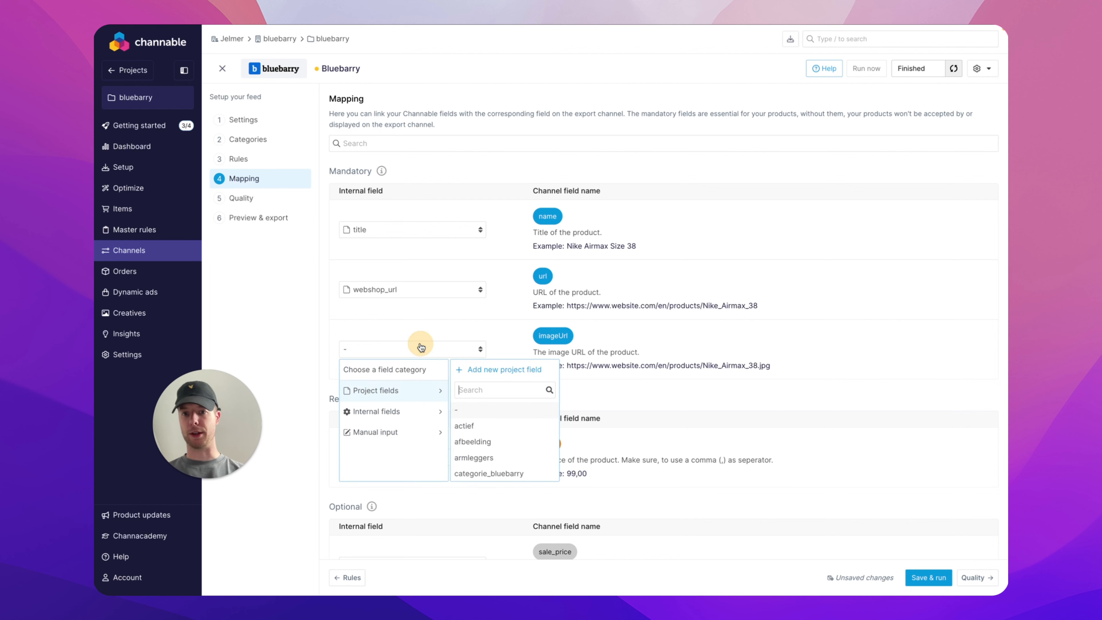
{"action": "type", "text": "ima"}
{"action": "left_click", "coordinate": [486, 411]}
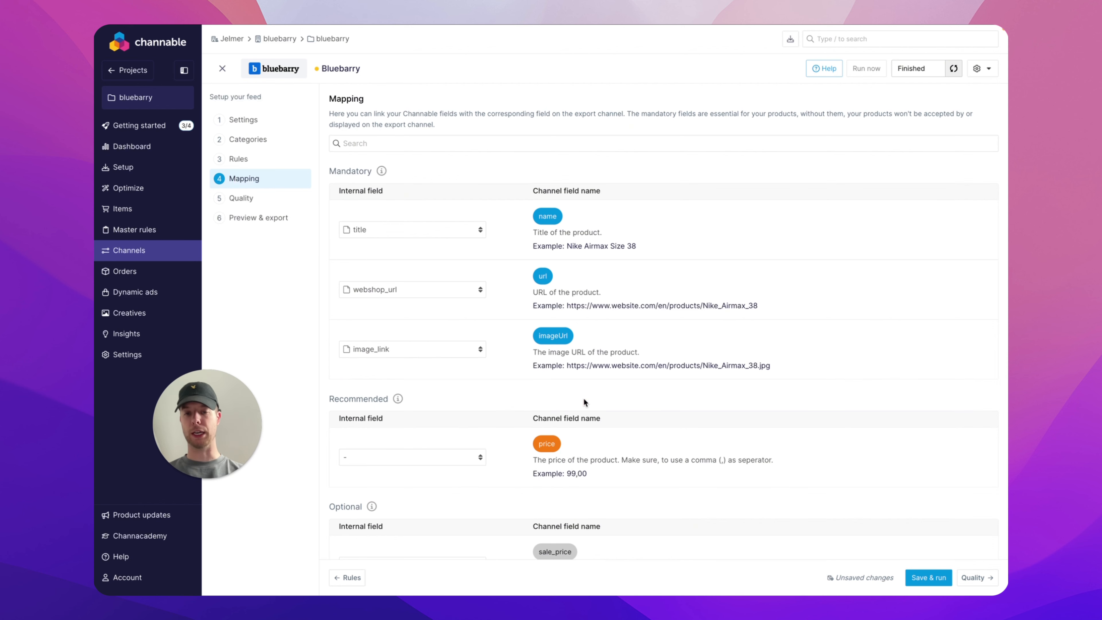
Step: Add a new manual field row below the optional fields in the mapping
{"action": "scroll", "coordinate": [583, 402], "scroll_direction": "down", "scroll_amount": 1}
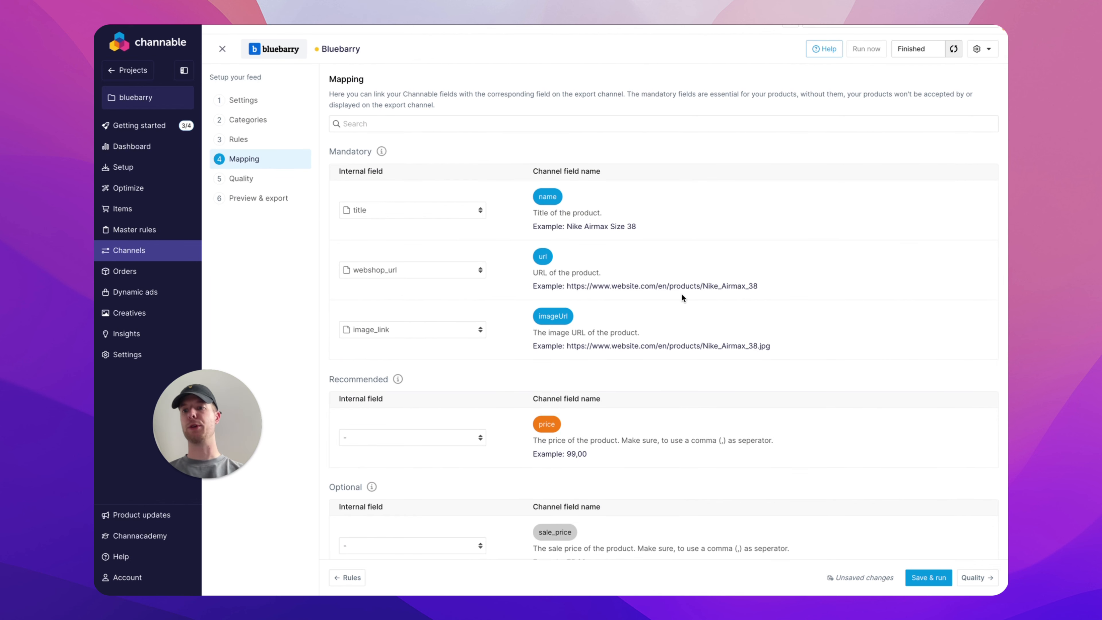
{"action": "scroll", "coordinate": [689, 349], "scroll_direction": "down", "scroll_amount": 4}
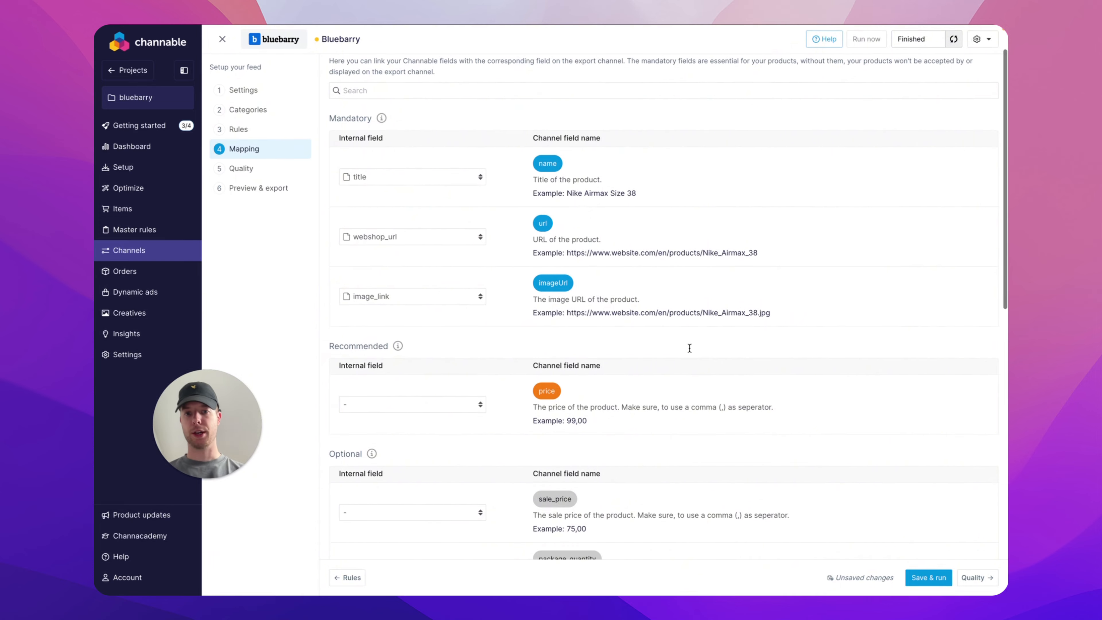
{"action": "scroll", "coordinate": [364, 349], "scroll_direction": "down", "scroll_amount": 2}
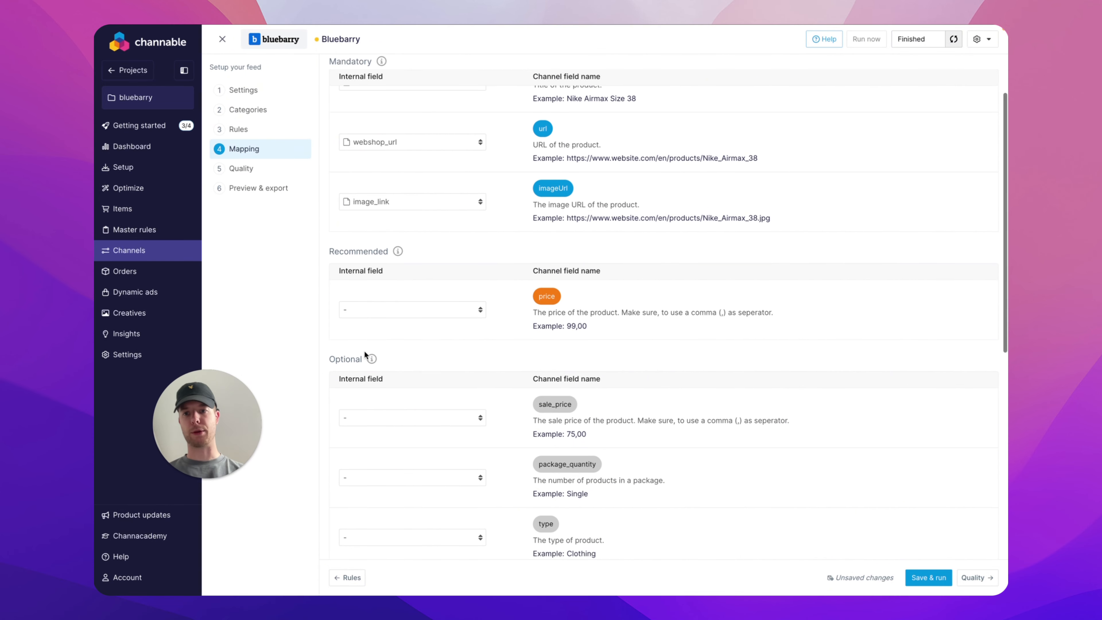
{"action": "scroll", "coordinate": [559, 304], "scroll_direction": "down", "scroll_amount": 3}
{"action": "scroll", "coordinate": [558, 305], "scroll_direction": "down", "scroll_amount": 5}
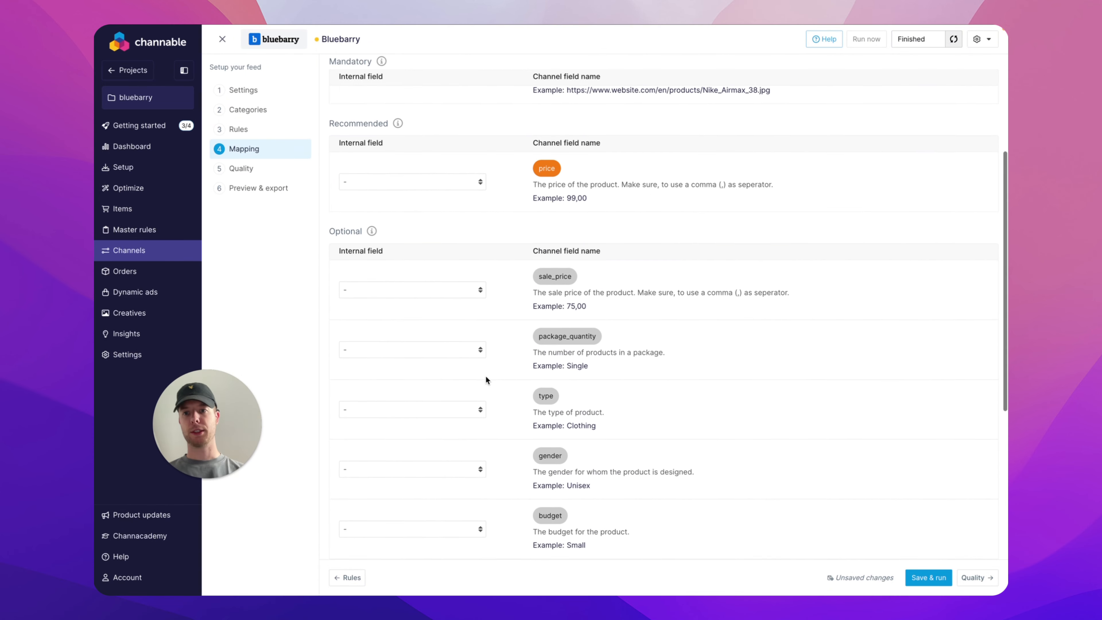
{"action": "scroll", "coordinate": [589, 350], "scroll_direction": "down", "scroll_amount": 10}
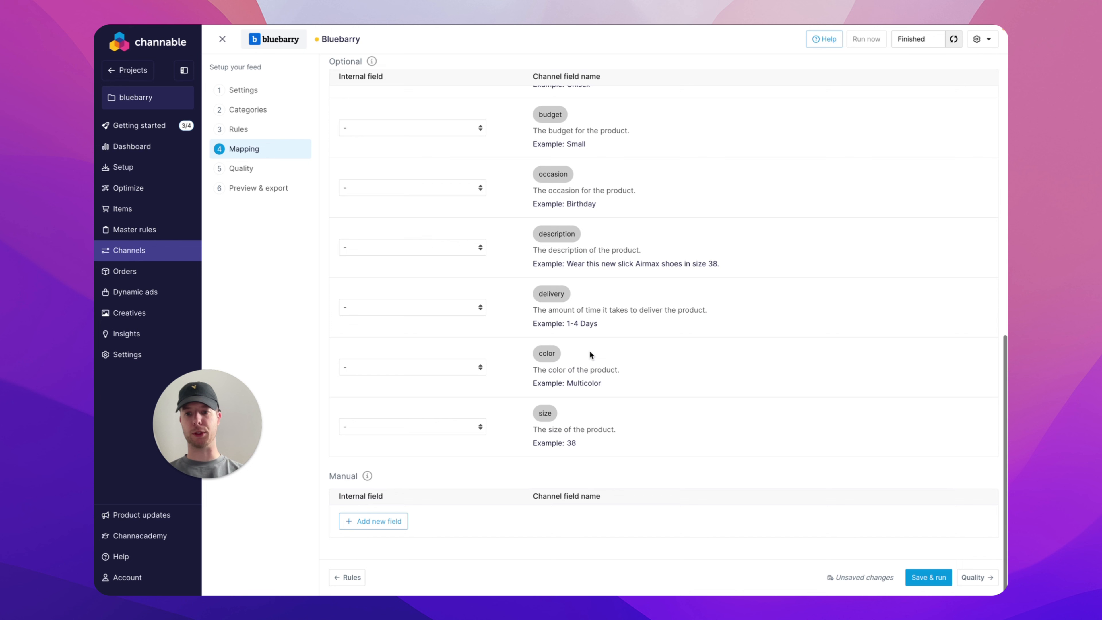
{"action": "left_click", "coordinate": [374, 522]}
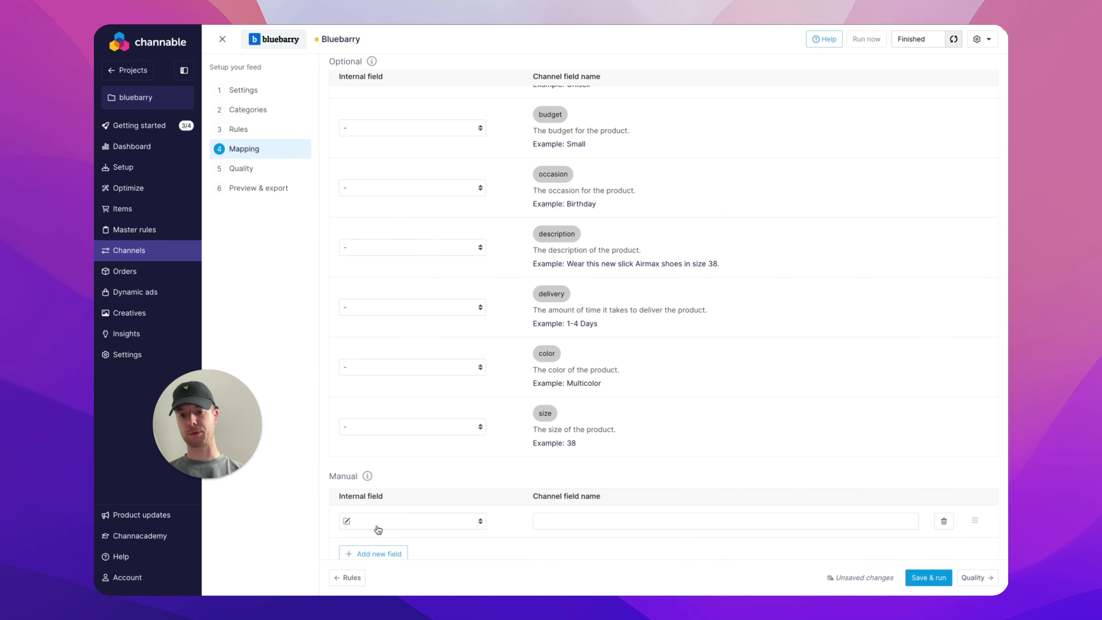
Step: Create a project field named bluebarry_category of type Text from the manual row's internal field choices
{"action": "left_click", "coordinate": [376, 522]}
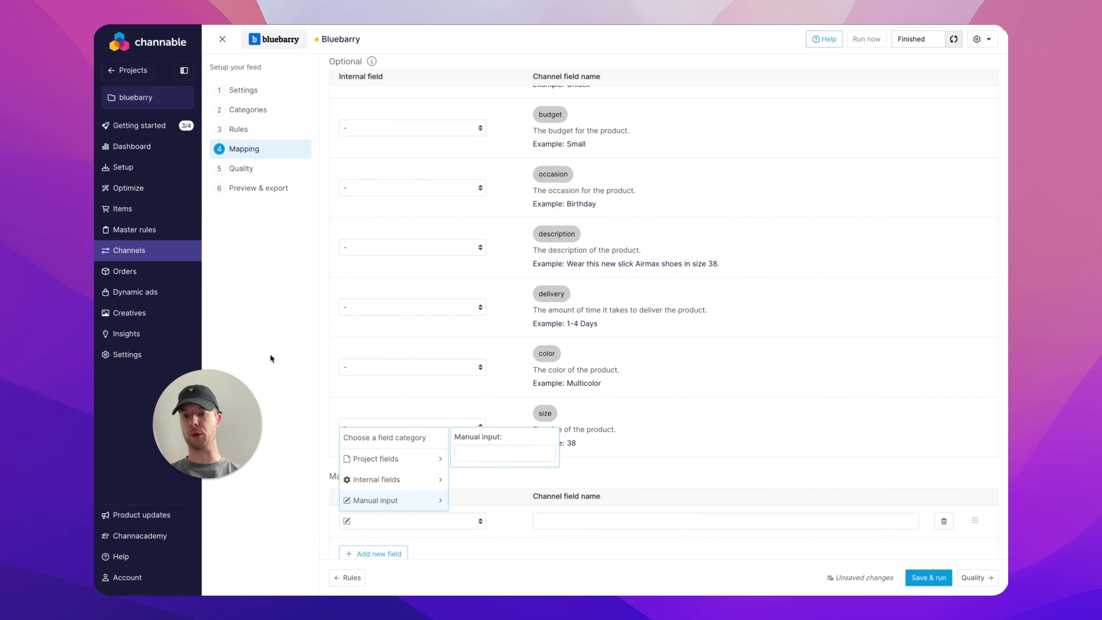
{"action": "left_click", "coordinate": [319, 373]}
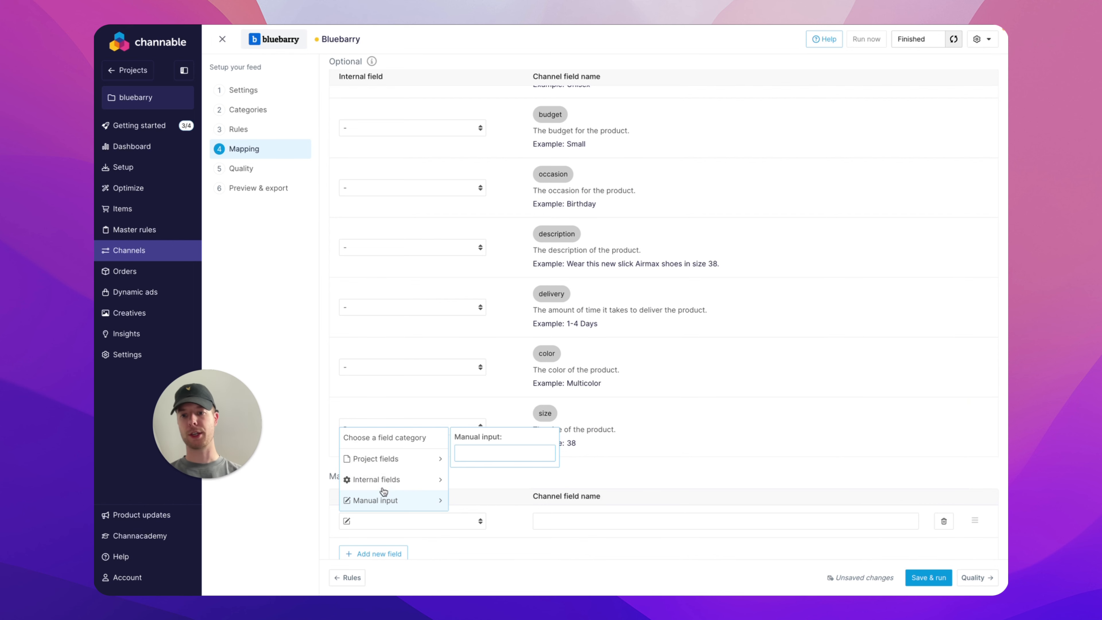
{"action": "left_click", "coordinate": [386, 459]}
{"action": "left_click", "coordinate": [481, 401]}
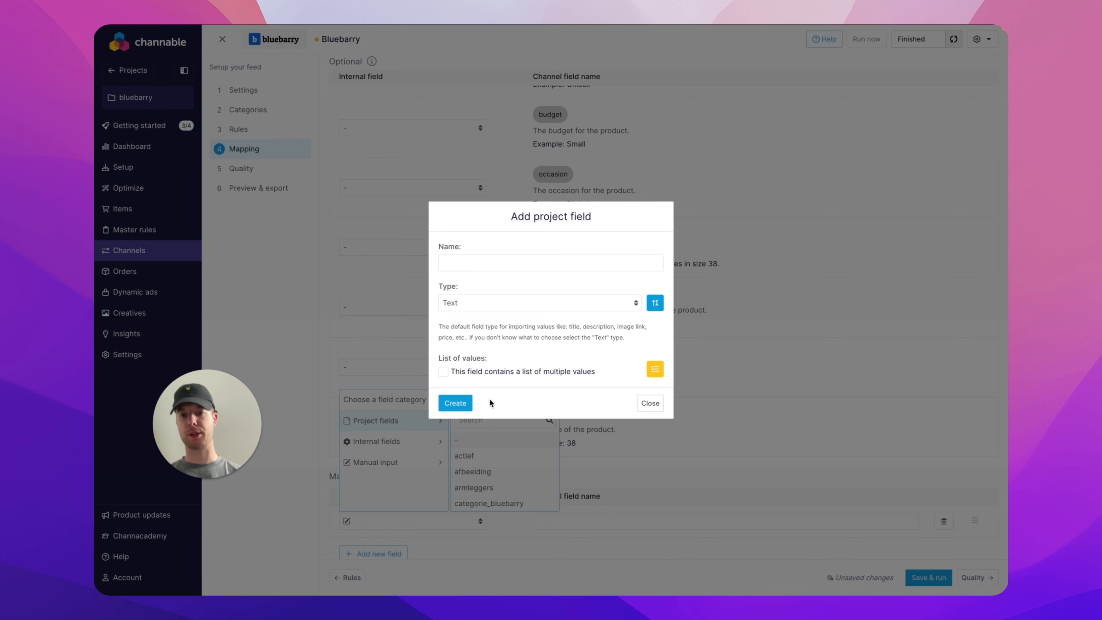
{"action": "left_click", "coordinate": [464, 262]}
{"action": "type", "text": "blueba"}
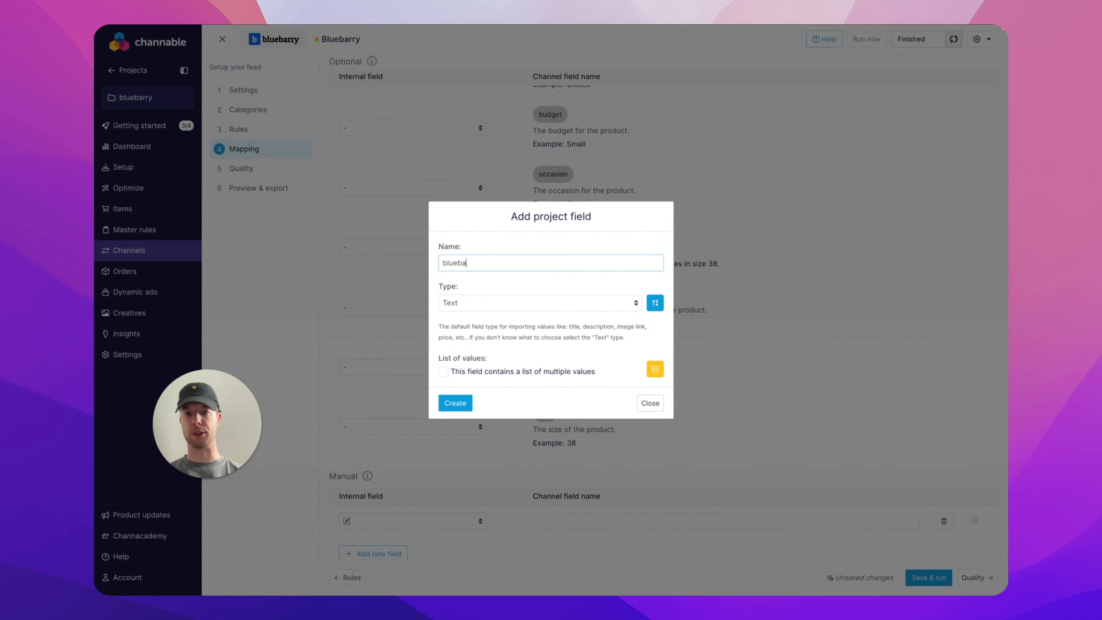
{"action": "type", "text": "rry_category"}
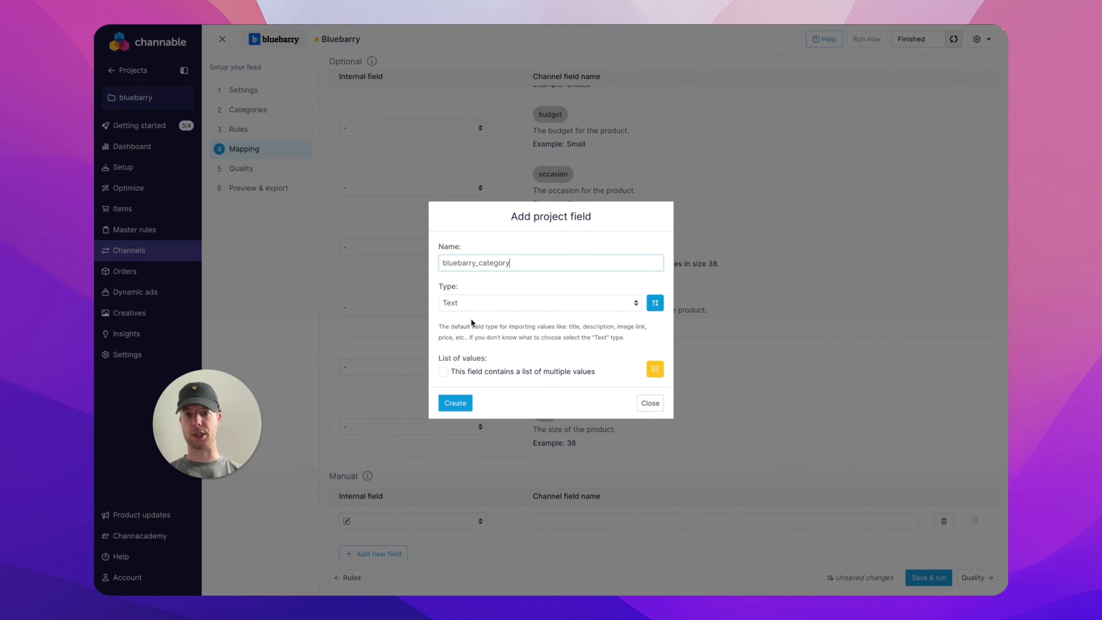
{"action": "left_click", "coordinate": [461, 403]}
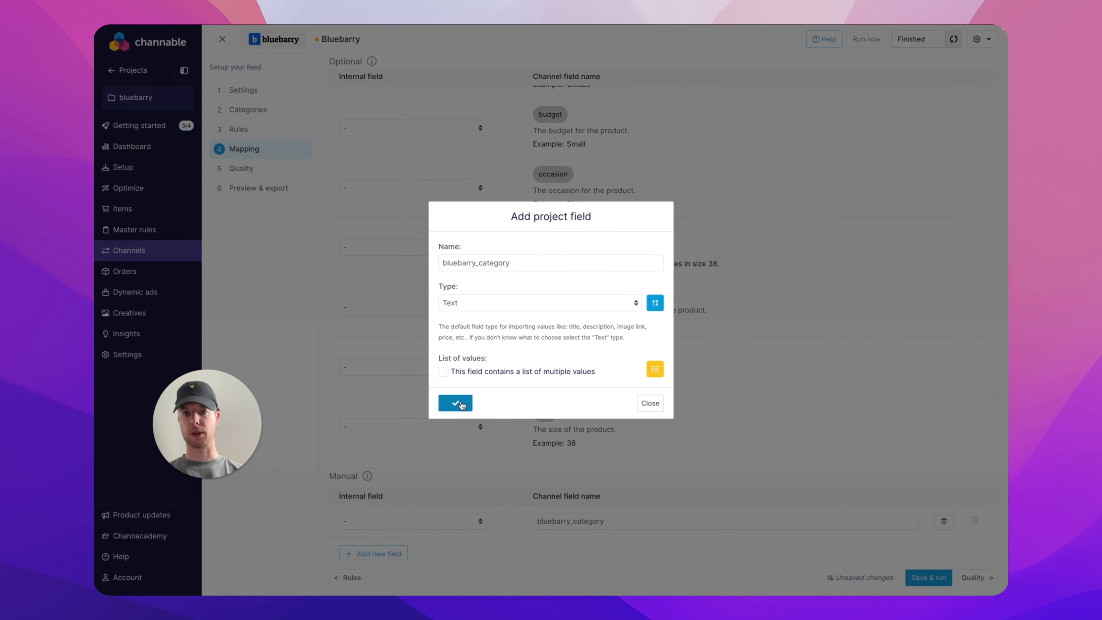
Step: Try to find the bluebarry_category project field as the internal field for the manual row
{"action": "scroll", "coordinate": [412, 385], "scroll_direction": "down", "scroll_amount": 2}
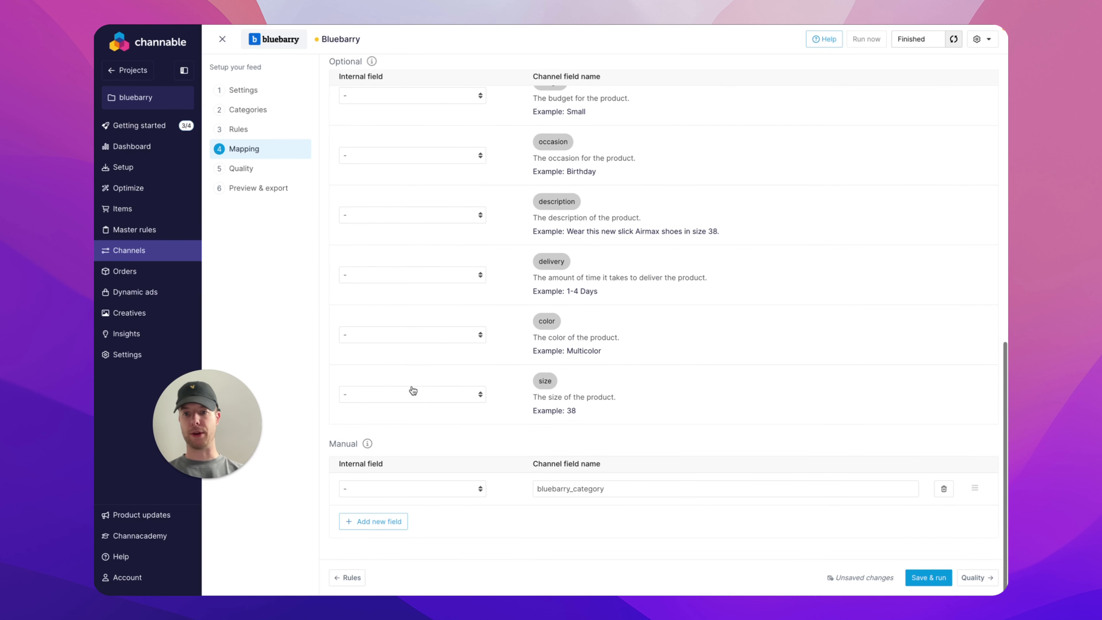
{"action": "left_click", "coordinate": [386, 494]}
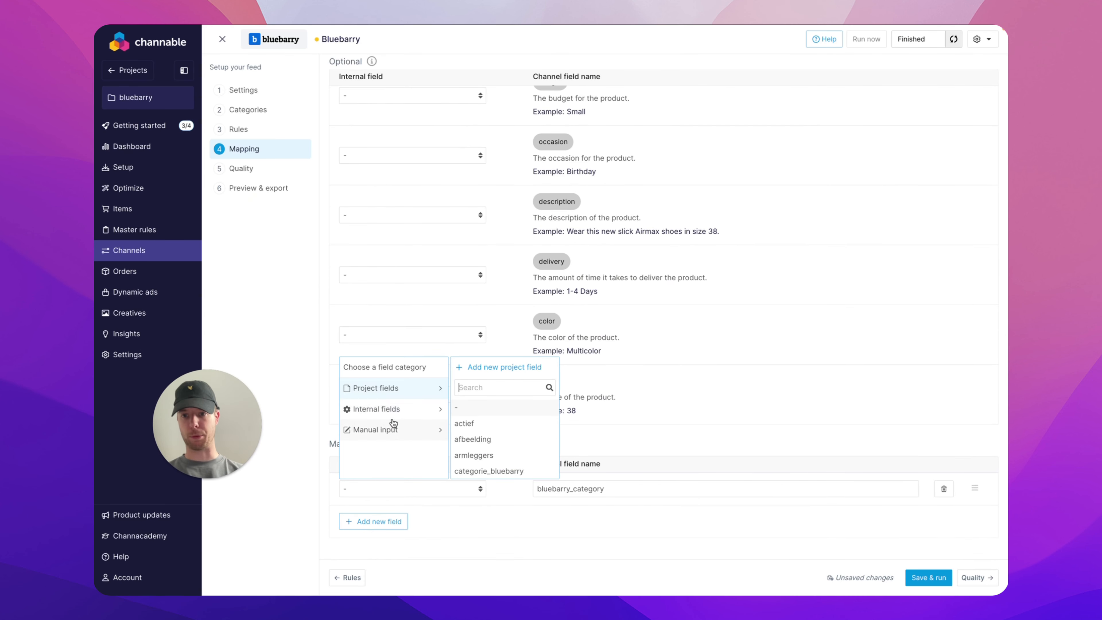
{"action": "type", "text": "bluebarr"}
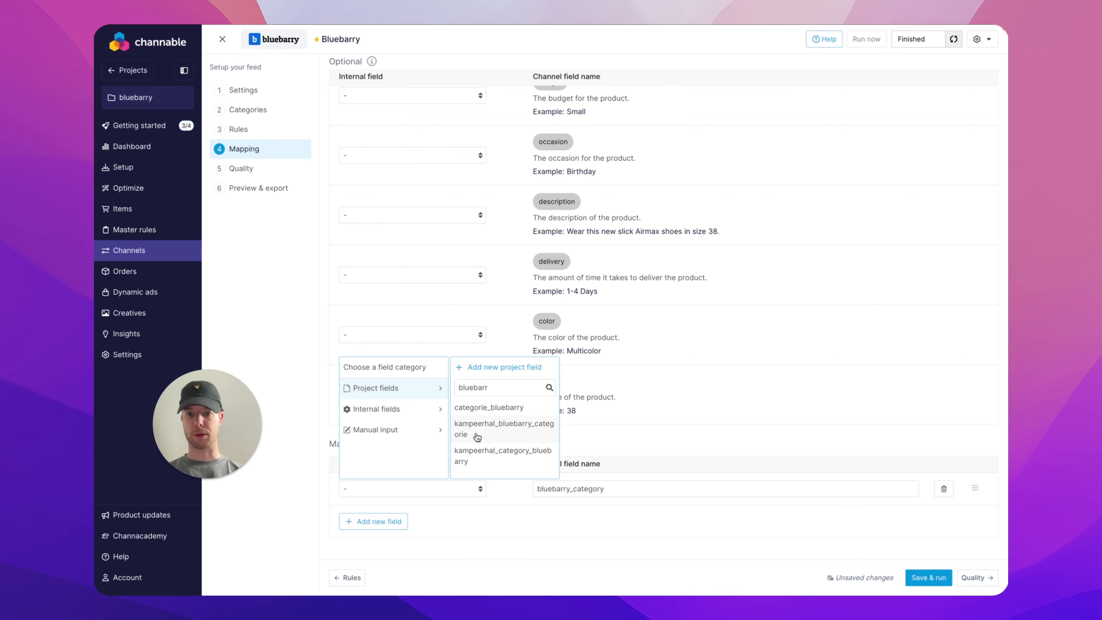
{"action": "type", "text": "y_c"}
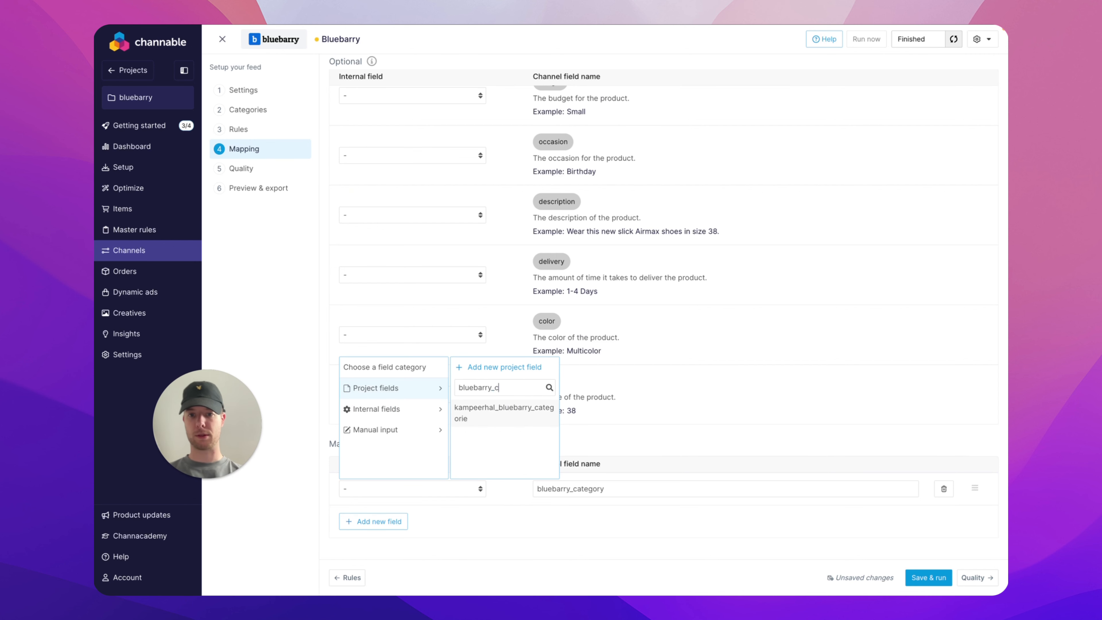
{"action": "type", "text": "at"}
{"action": "key", "text": "super+a"}
{"action": "key", "text": "BackSpace"}
{"action": "left_click", "coordinate": [304, 388]}
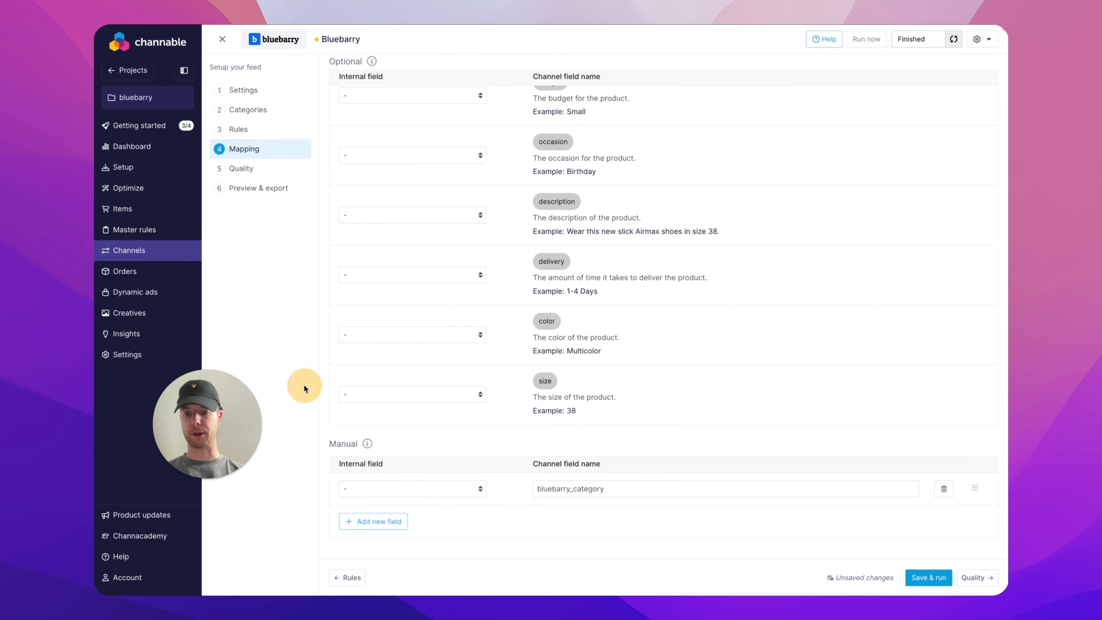
Step: Reload the mapping page and add a new manual field row to the mapping
{"action": "key", "text": "super+r"}
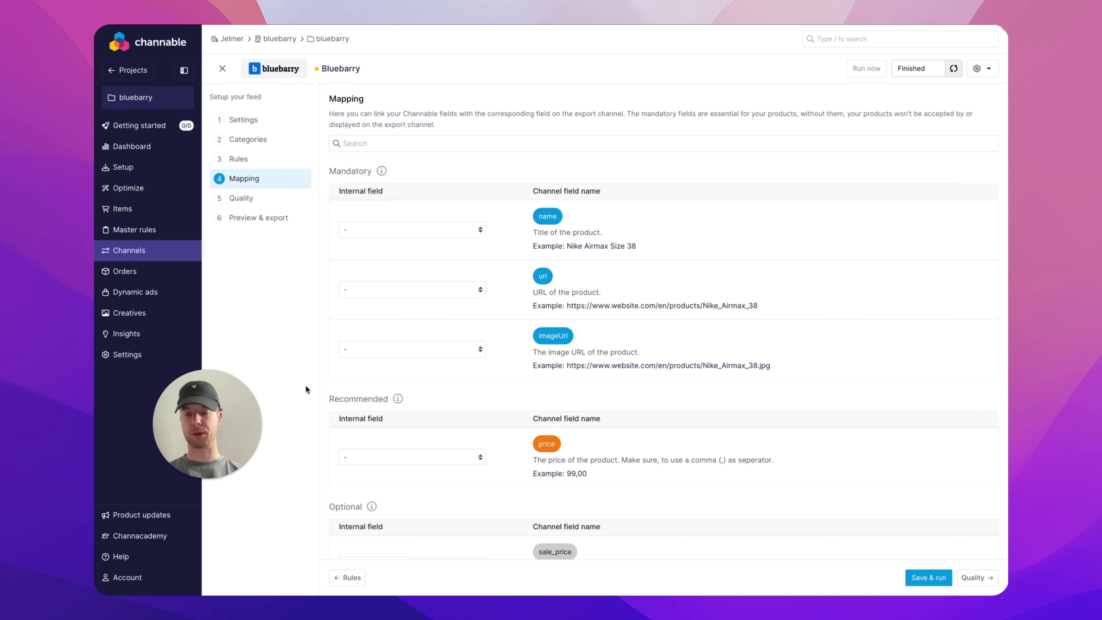
{"action": "scroll", "coordinate": [377, 473], "scroll_direction": "down", "scroll_amount": 15}
{"action": "left_click", "coordinate": [373, 523]}
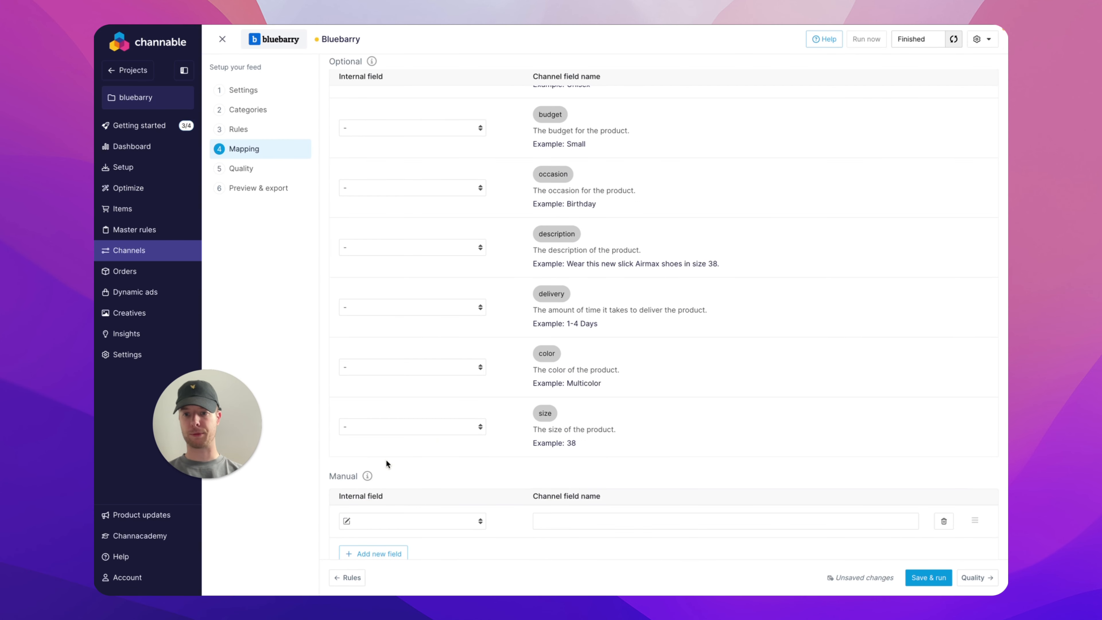
Step: Map the manual row's internal field to the bluebarry_category project field, using bluebarry_category as the channel field name
{"action": "left_click", "coordinate": [387, 528]}
{"action": "left_click", "coordinate": [399, 459]}
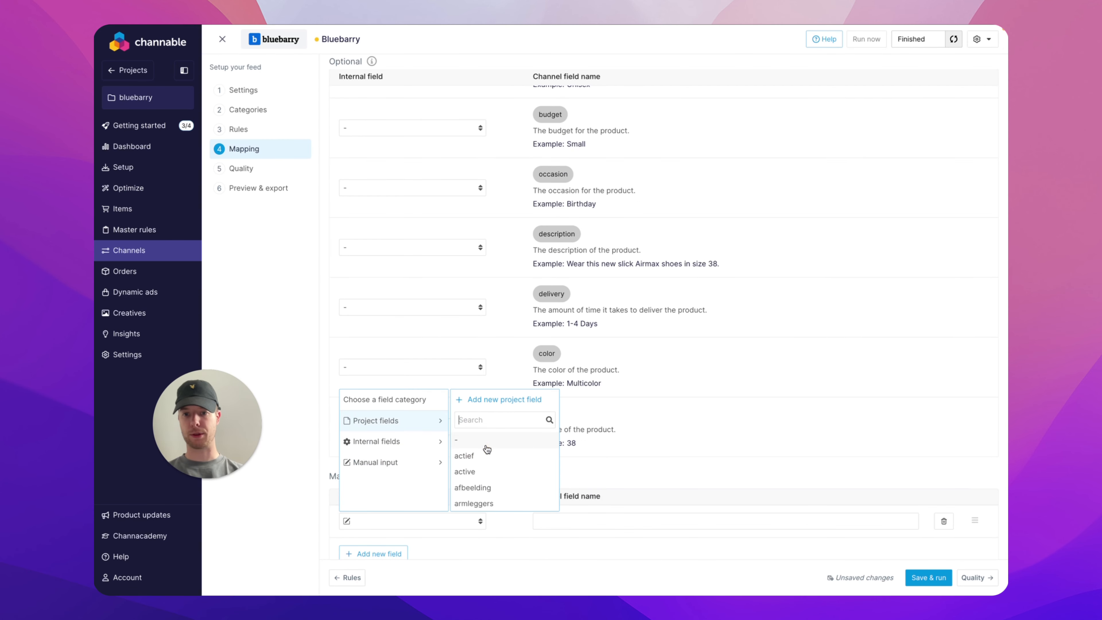
{"action": "type", "text": "bluebarry_c"}
{"action": "key", "text": "Return"}
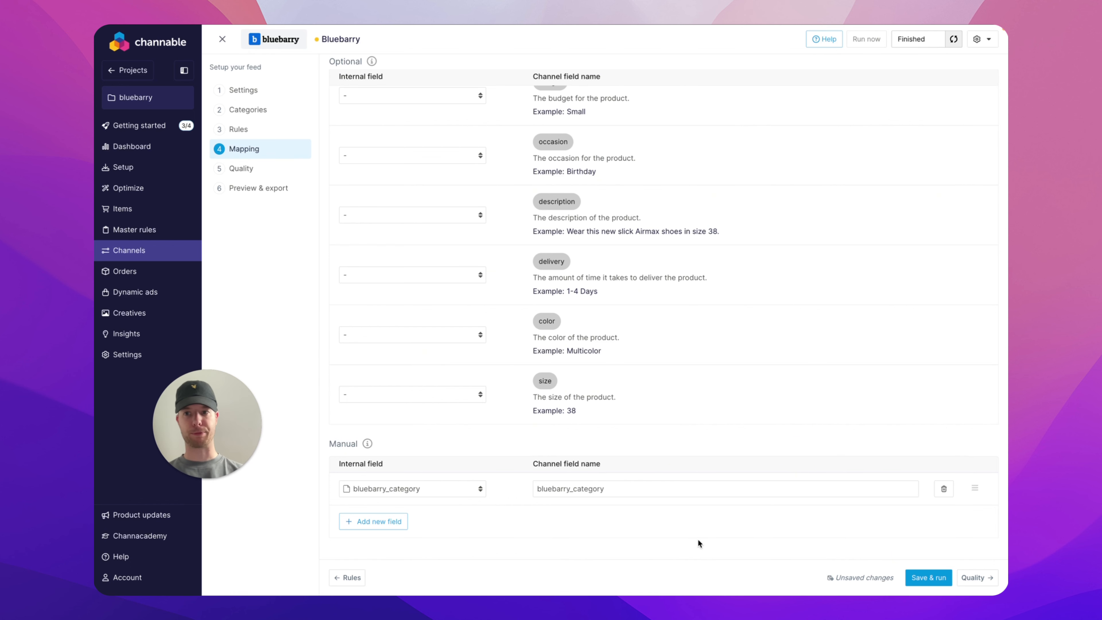
Step: Save and run the feed mapping, and open the feed's Preview & export page
{"action": "left_click", "coordinate": [265, 169]}
{"action": "left_click", "coordinate": [542, 349]}
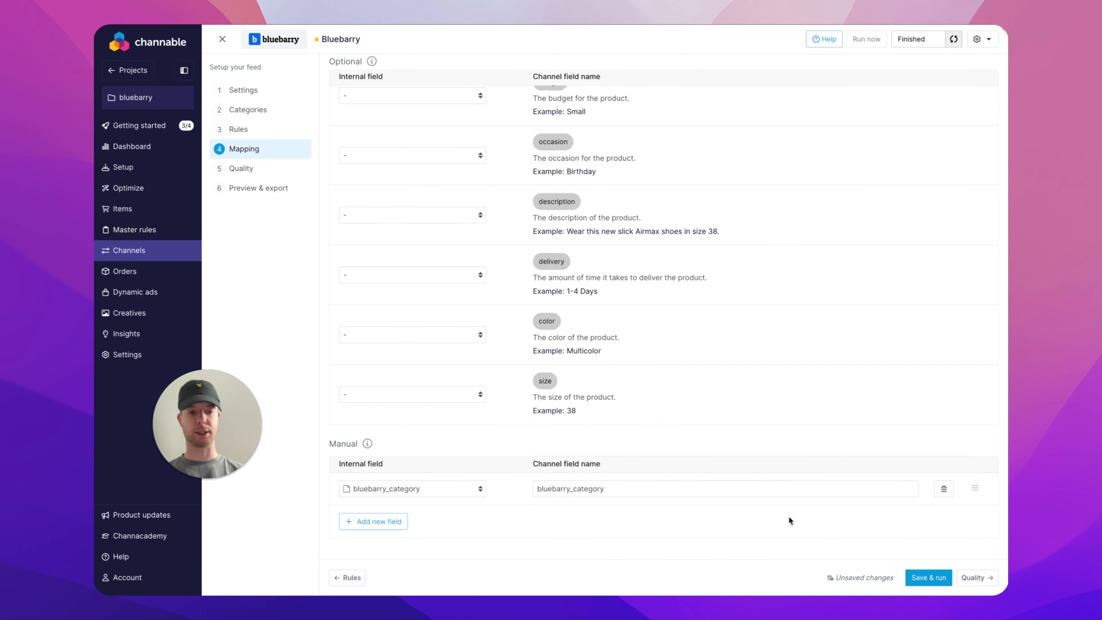
{"action": "left_click", "coordinate": [920, 587]}
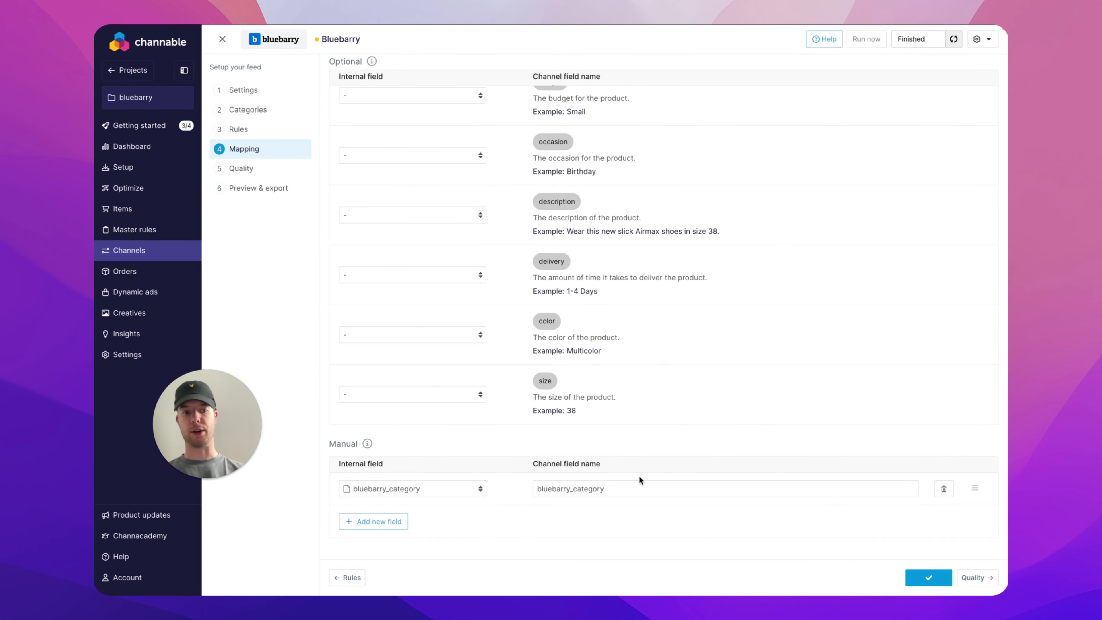
{"action": "left_click", "coordinate": [261, 168]}
{"action": "left_click", "coordinate": [254, 225]}
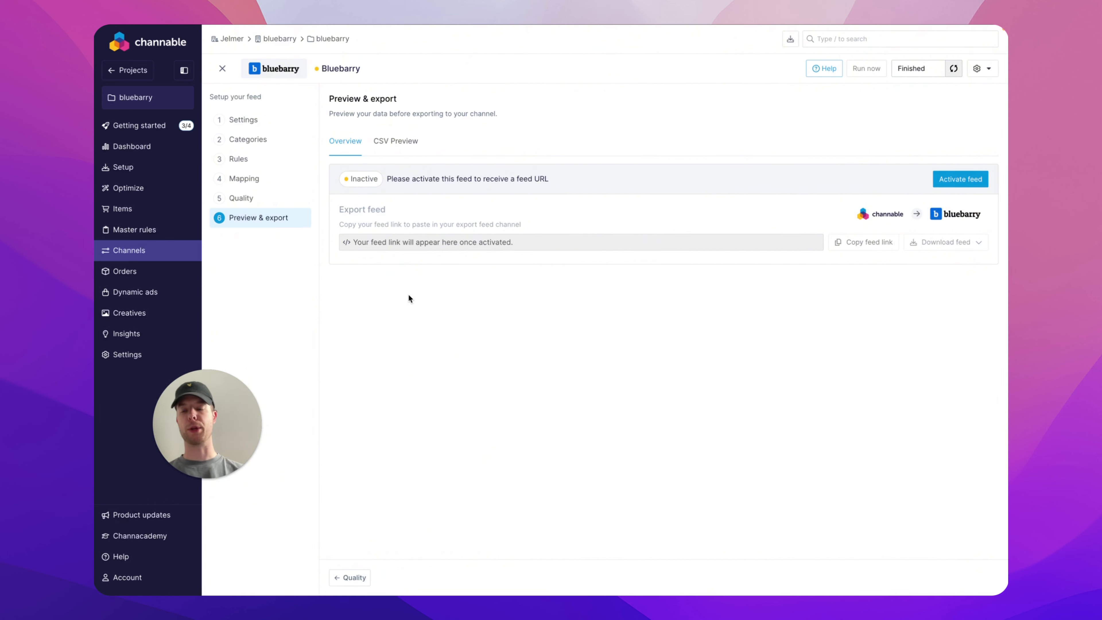
Step: Switch to the Bluebarry app and start creating a product feed in the Feeds section of its integrations
{"action": "mouse_move", "coordinate": [447, 23]}
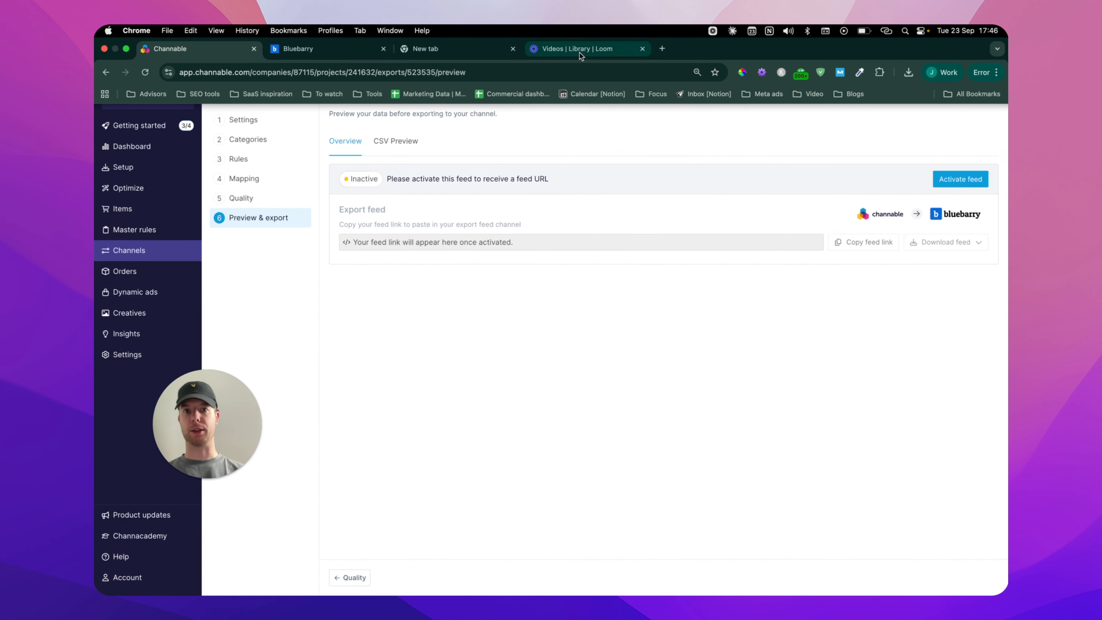
{"action": "left_click", "coordinate": [362, 48]}
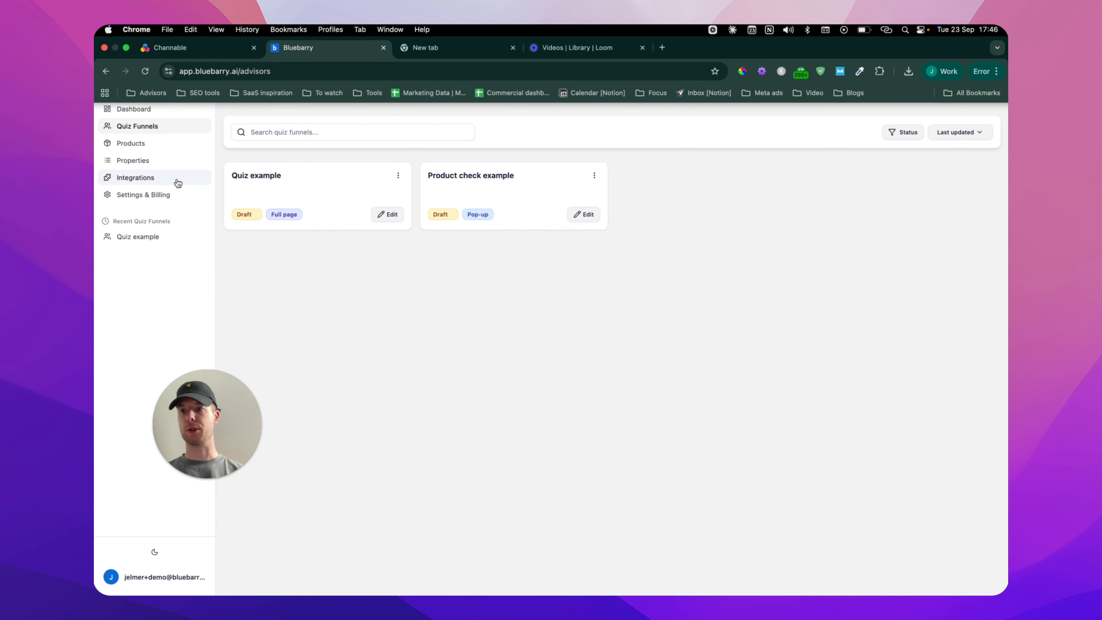
{"action": "left_click", "coordinate": [165, 196]}
{"action": "left_click", "coordinate": [158, 177]}
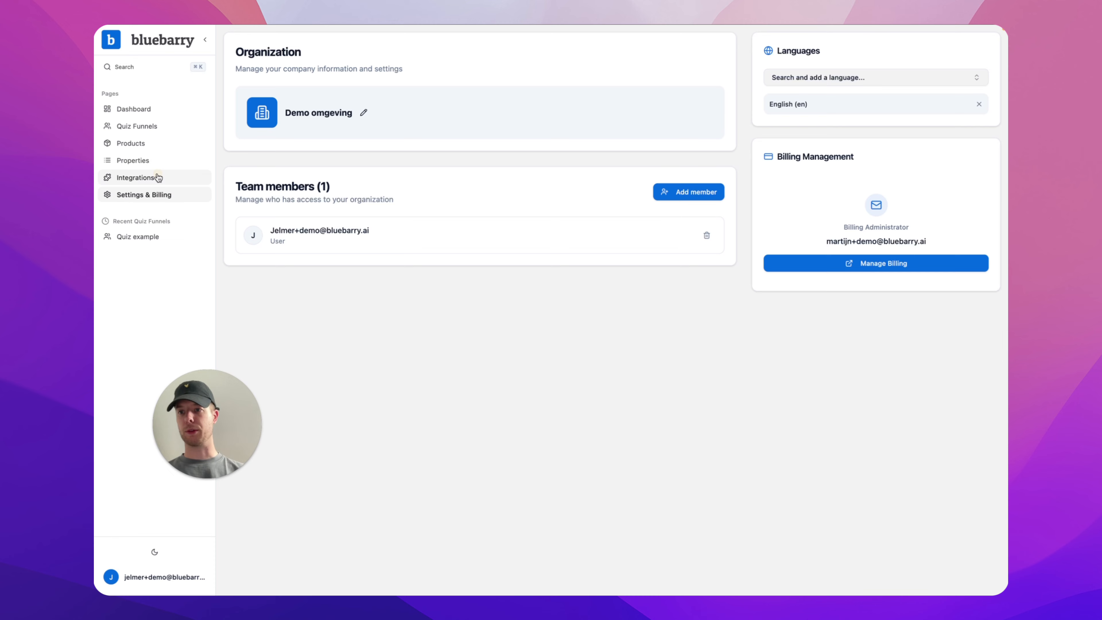
{"action": "left_click", "coordinate": [907, 174]}
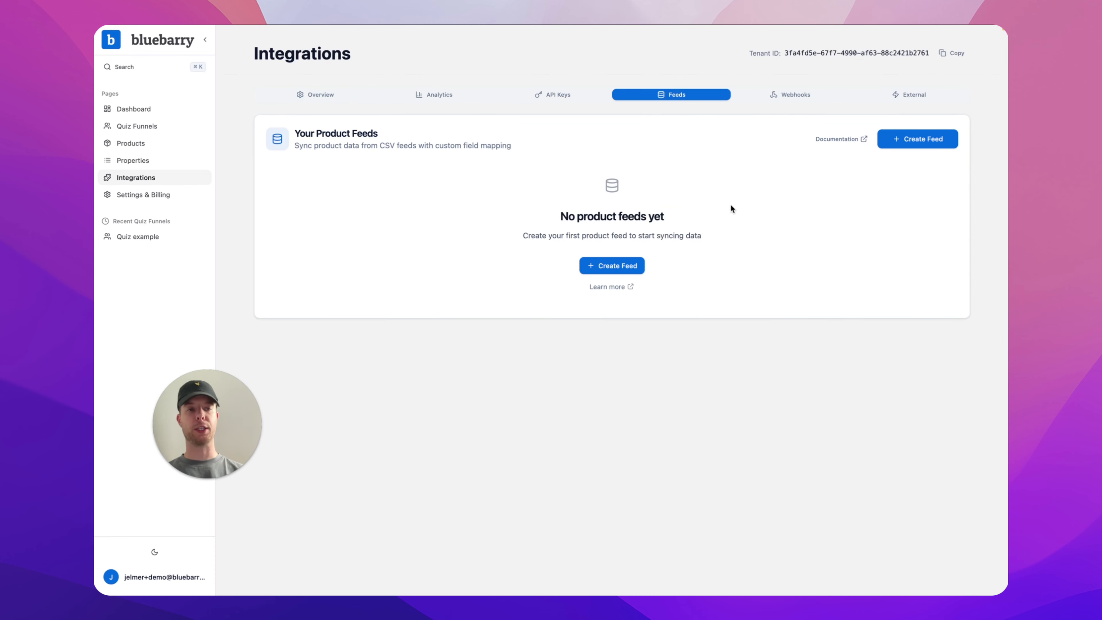
{"action": "left_click", "coordinate": [931, 145]}
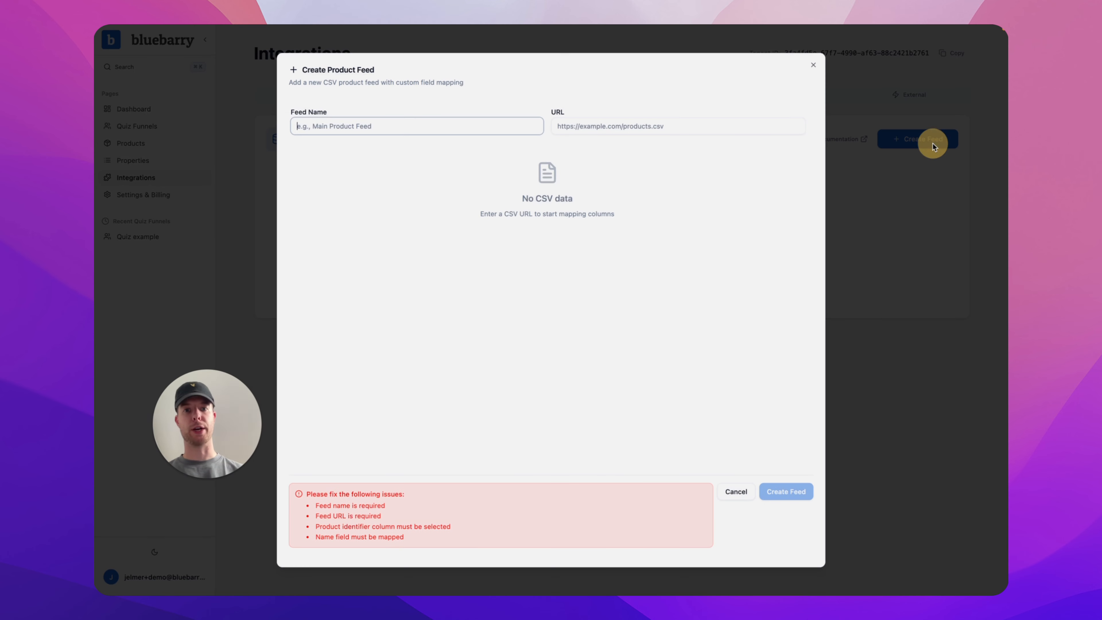
Step: Copy the published Google Sheets CSV link from the address of the new browser tab and return to Bluebarry
{"action": "mouse_move", "coordinate": [597, 24]}
{"action": "left_click", "coordinate": [448, 55]}
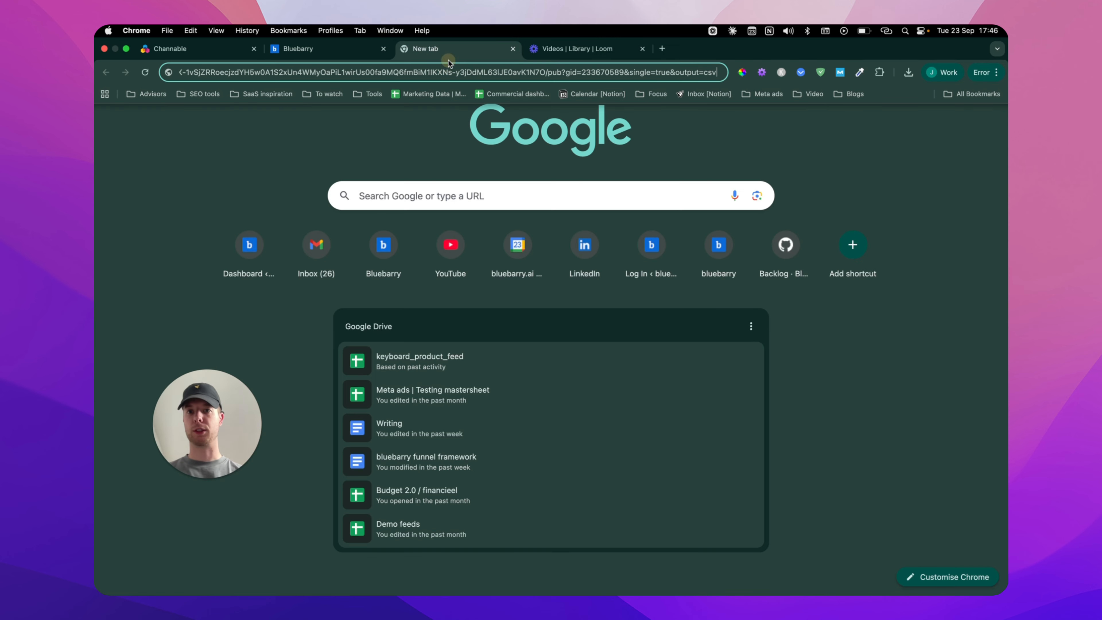
{"action": "left_click", "coordinate": [448, 73]}
{"action": "key", "text": "super+c"}
{"action": "left_click", "coordinate": [360, 50]}
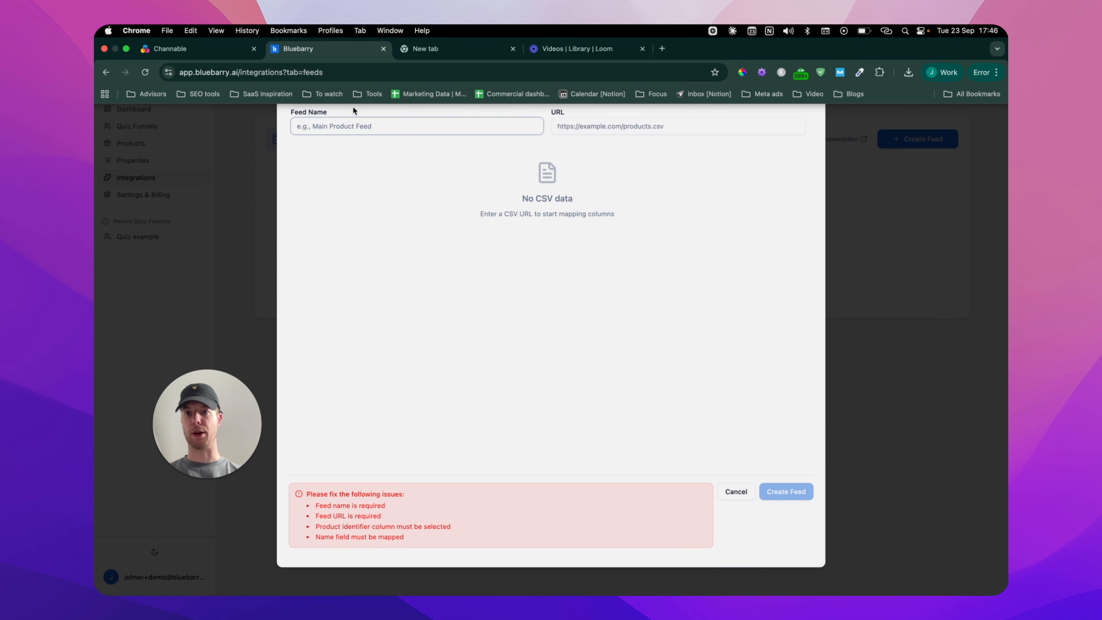
Step: Name the product feed "test feed" and paste the copied CSV link as its URL
{"action": "type", "text": "e"}
{"action": "key", "text": "BackSpace"}
{"action": "type", "text": "test feed"}
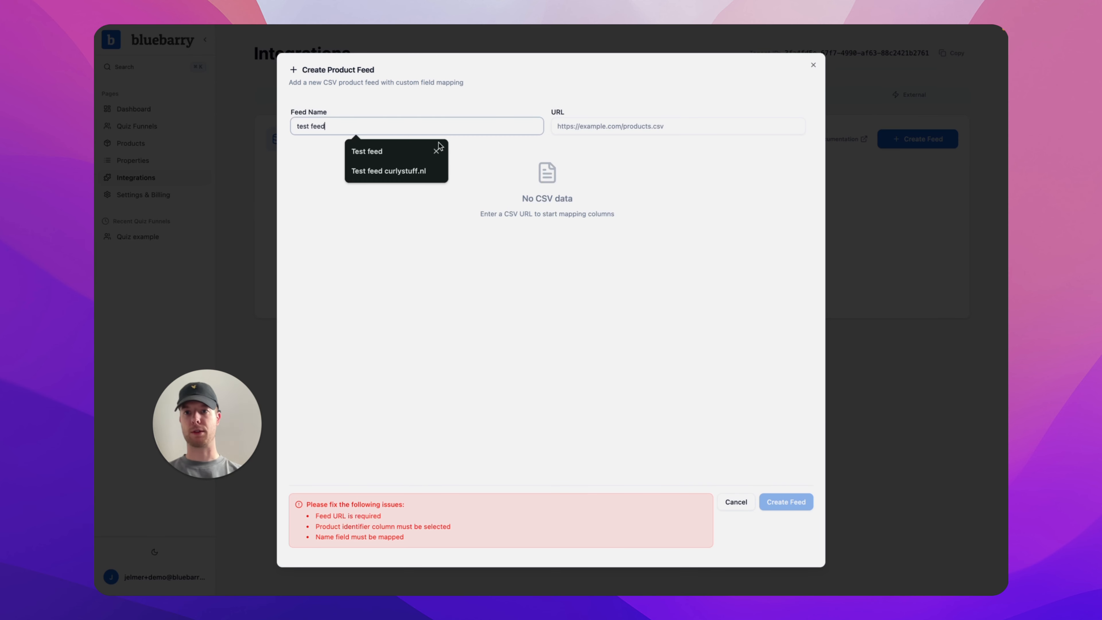
{"action": "left_click", "coordinate": [580, 120]}
{"action": "key", "text": "super+v"}
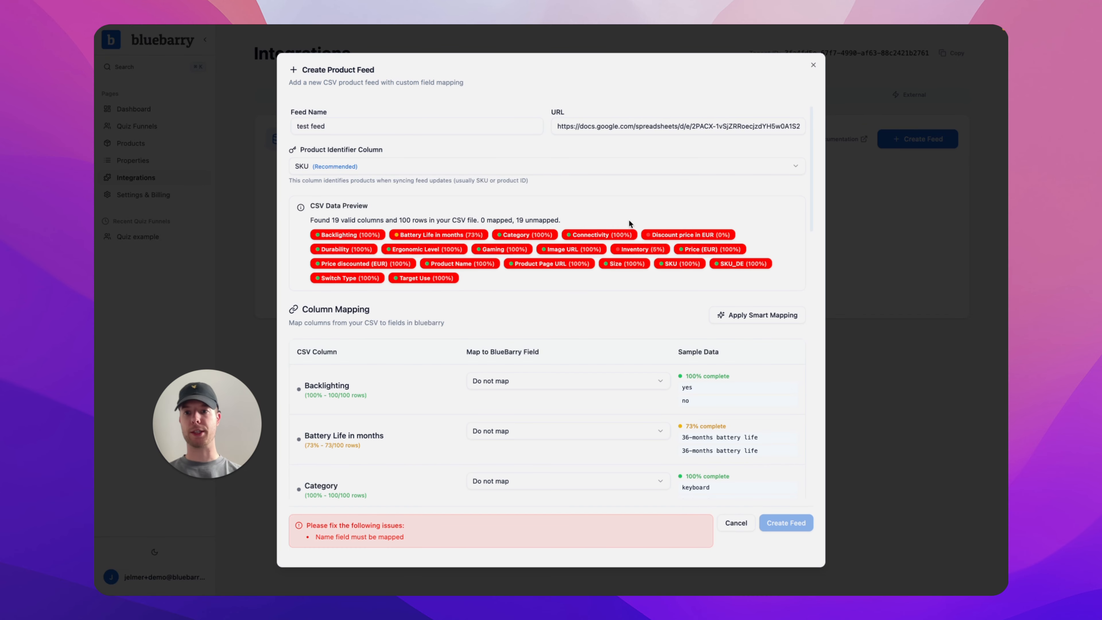
Step: Apply smart mapping to the feed's CSV columns and review the field assigned to each column
{"action": "scroll", "coordinate": [634, 269], "scroll_direction": "down", "scroll_amount": 2}
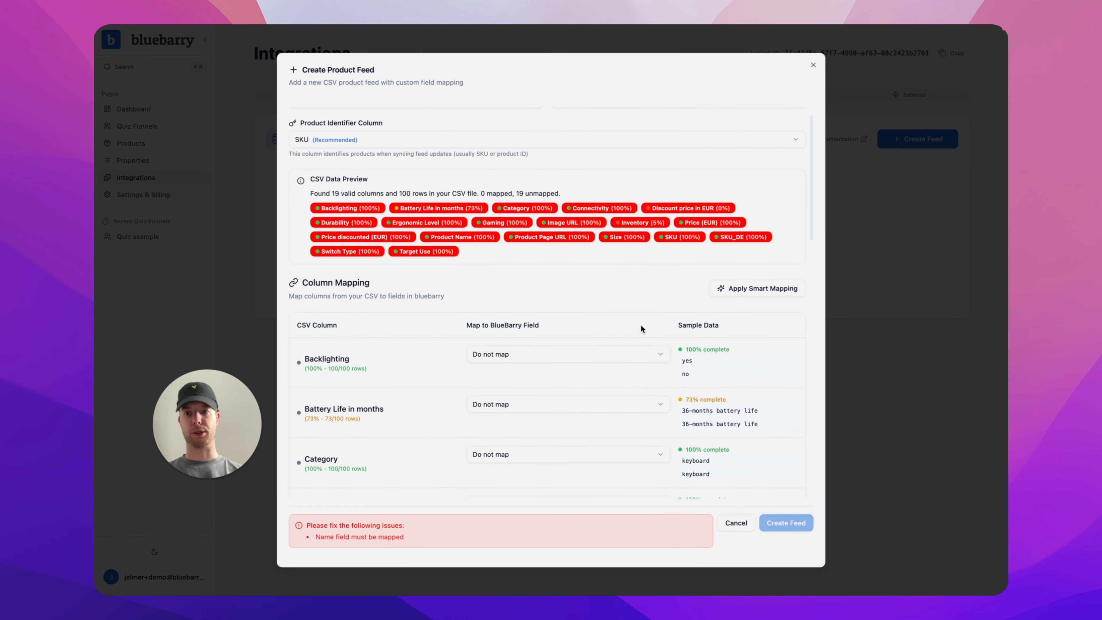
{"action": "left_click", "coordinate": [760, 282]}
{"action": "scroll", "coordinate": [653, 287], "scroll_direction": "down", "scroll_amount": 1}
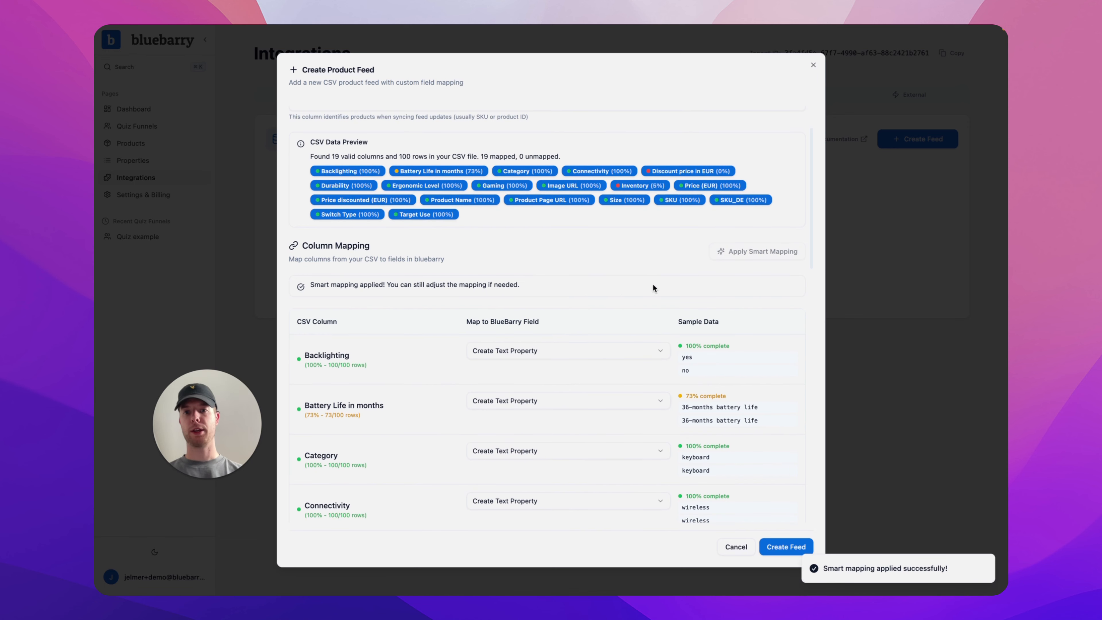
{"action": "scroll", "coordinate": [490, 222], "scroll_direction": "down", "scroll_amount": 2}
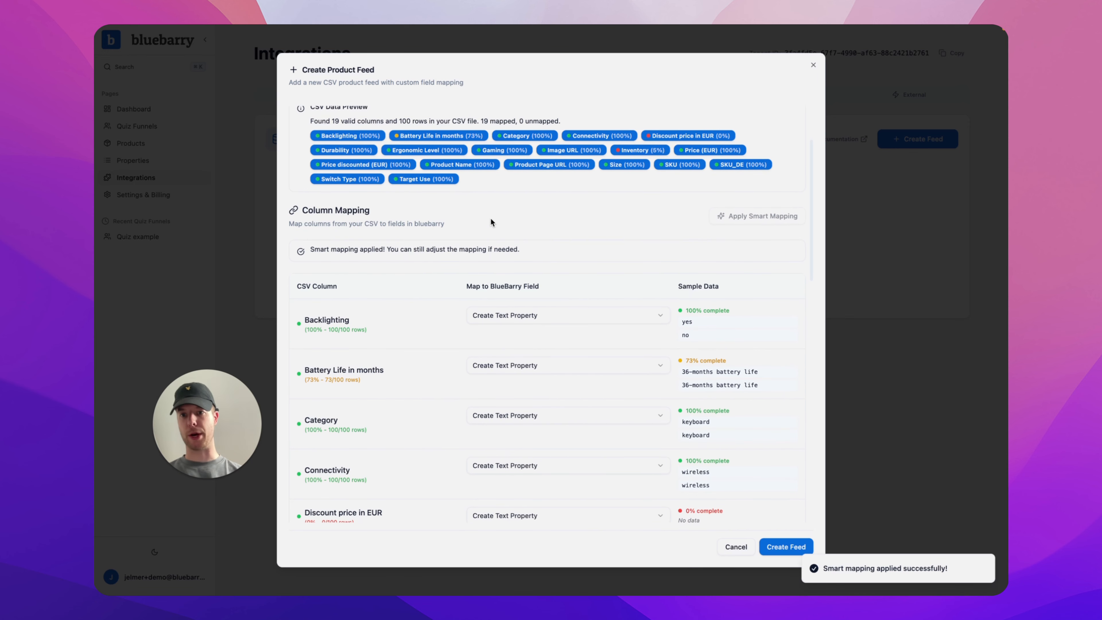
{"action": "scroll", "coordinate": [472, 345], "scroll_direction": "down", "scroll_amount": 1}
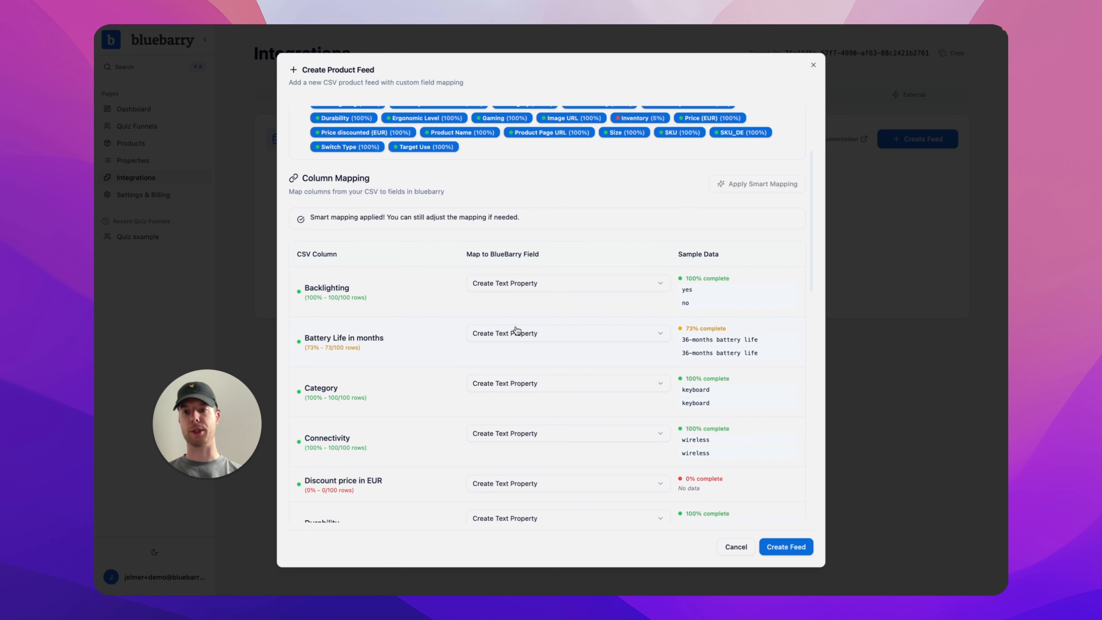
{"action": "scroll", "coordinate": [516, 330], "scroll_direction": "down", "scroll_amount": 10}
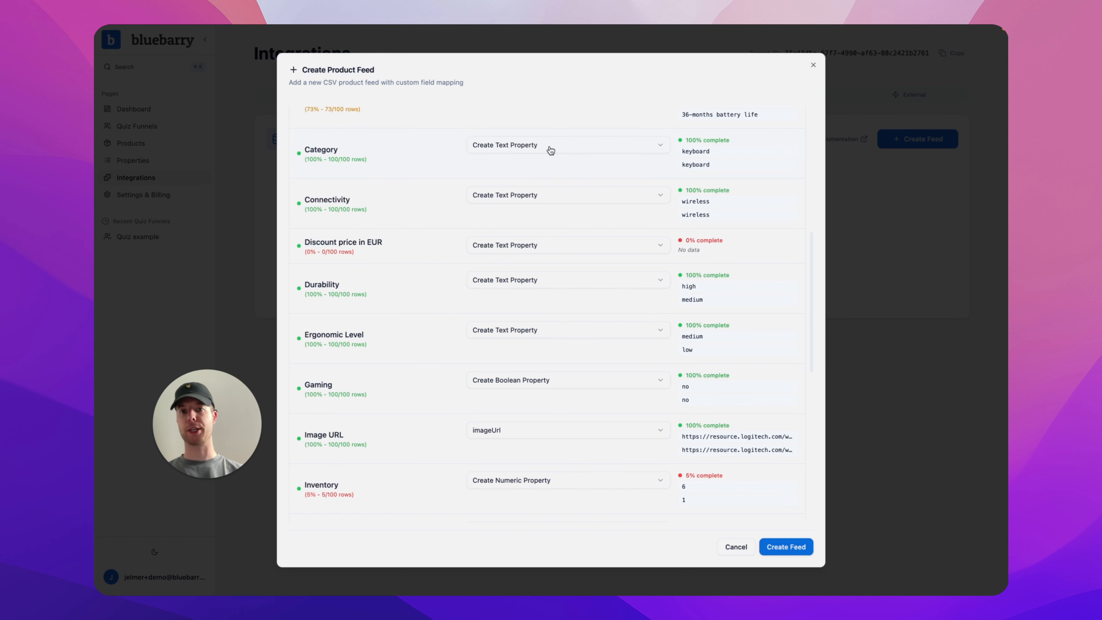
{"action": "scroll", "coordinate": [534, 170], "scroll_direction": "down", "scroll_amount": 1}
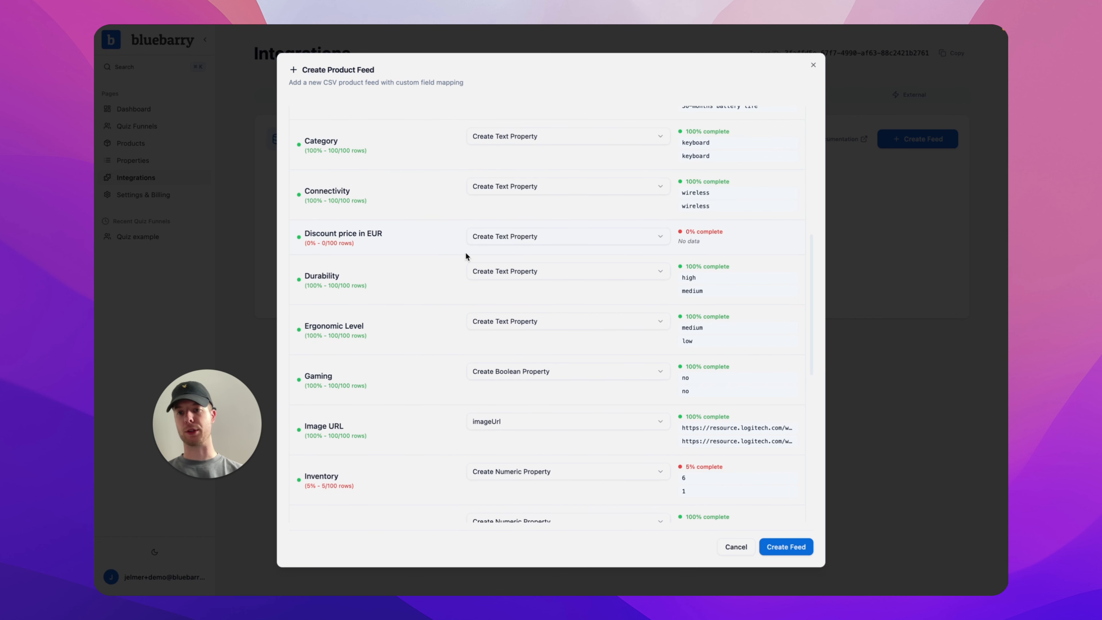
{"action": "scroll", "coordinate": [466, 255], "scroll_direction": "down", "scroll_amount": 5}
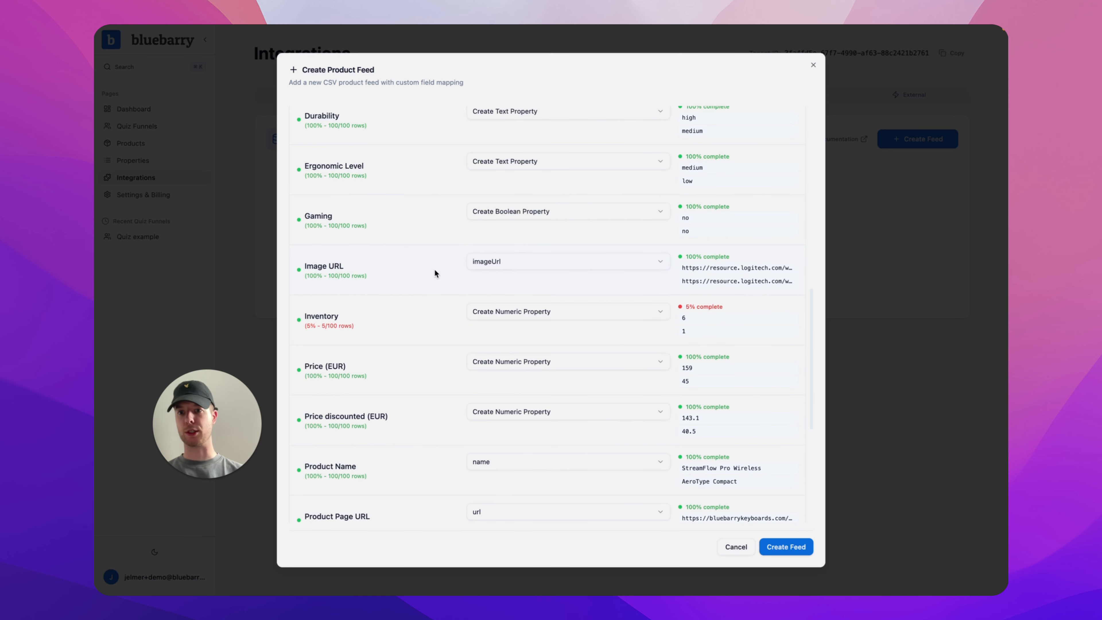
Step: Create the product feed and sync its products right away
{"action": "left_click", "coordinate": [785, 547]}
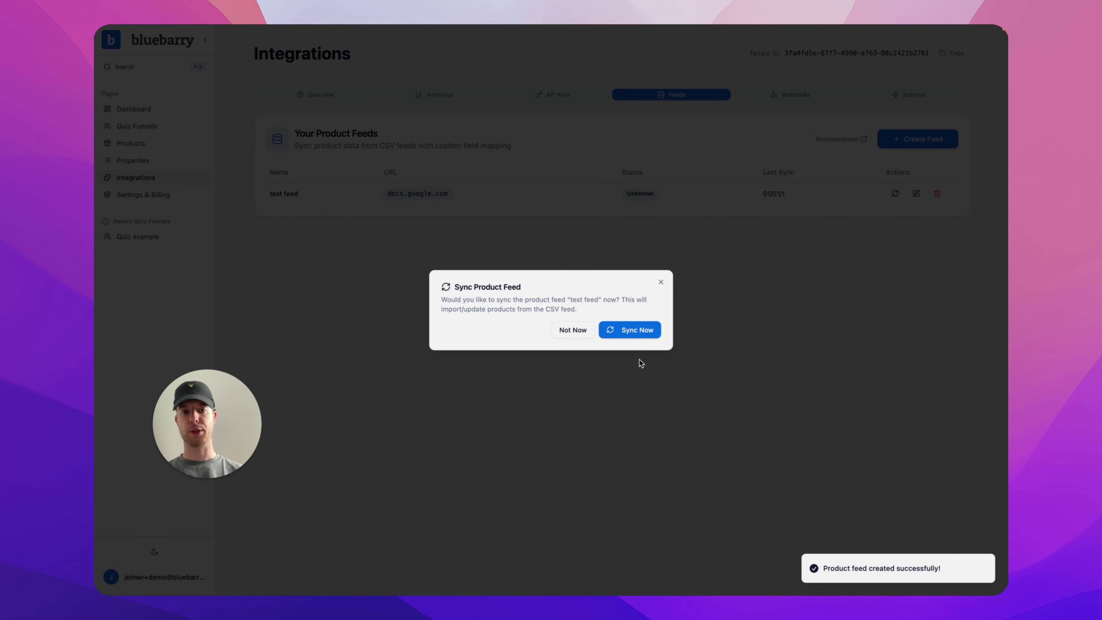
{"action": "left_click", "coordinate": [632, 330]}
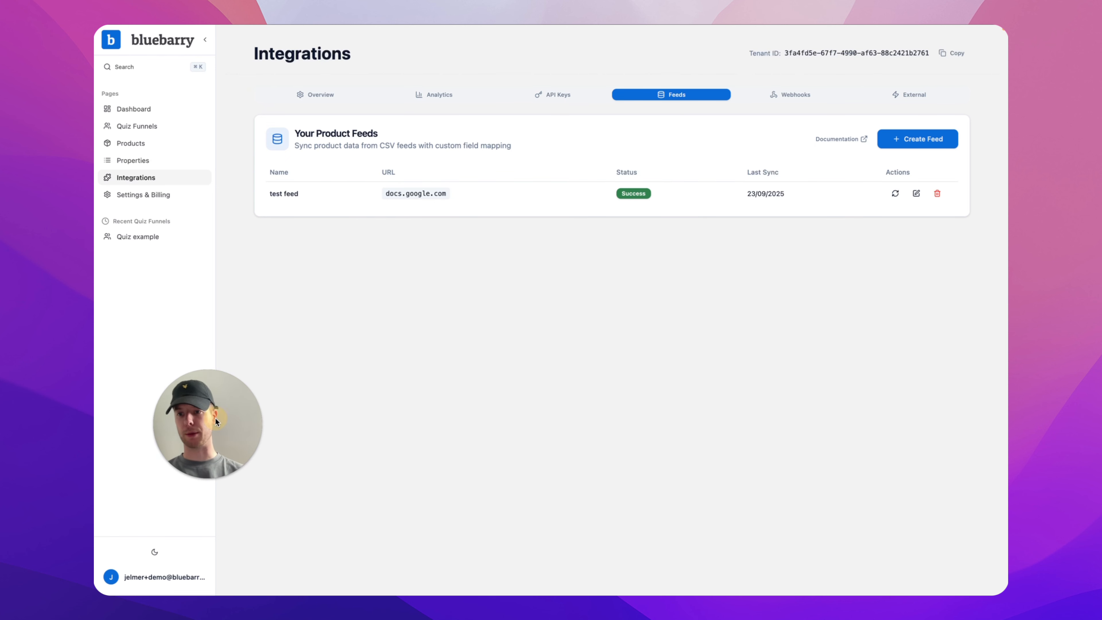
{"action": "left_click_drag", "start_coordinate": [214, 417], "coordinate": [215, 385]}
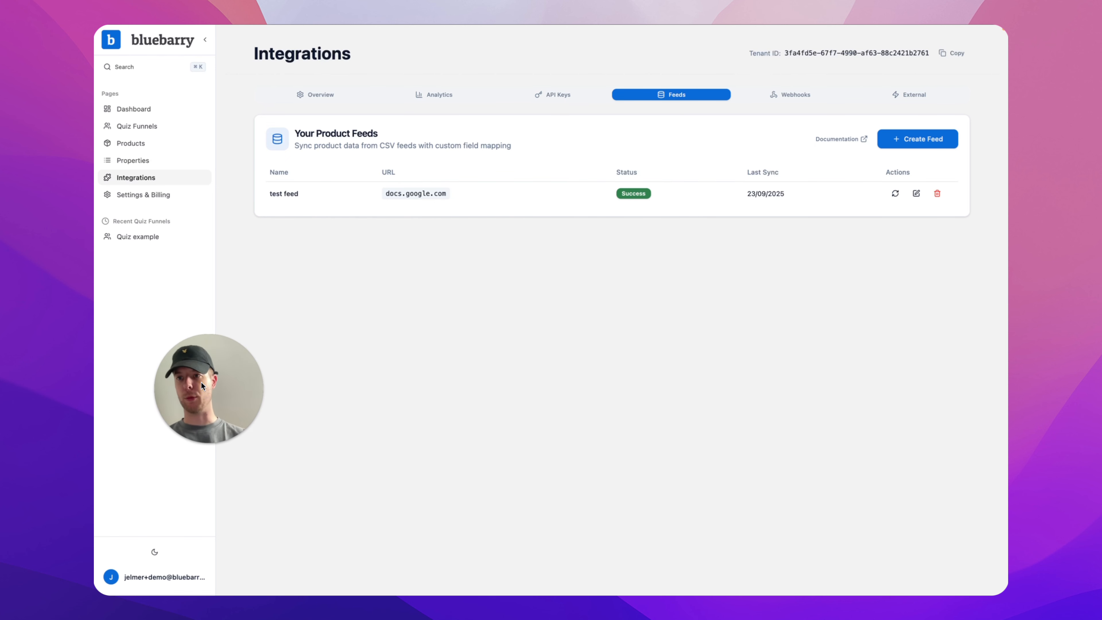